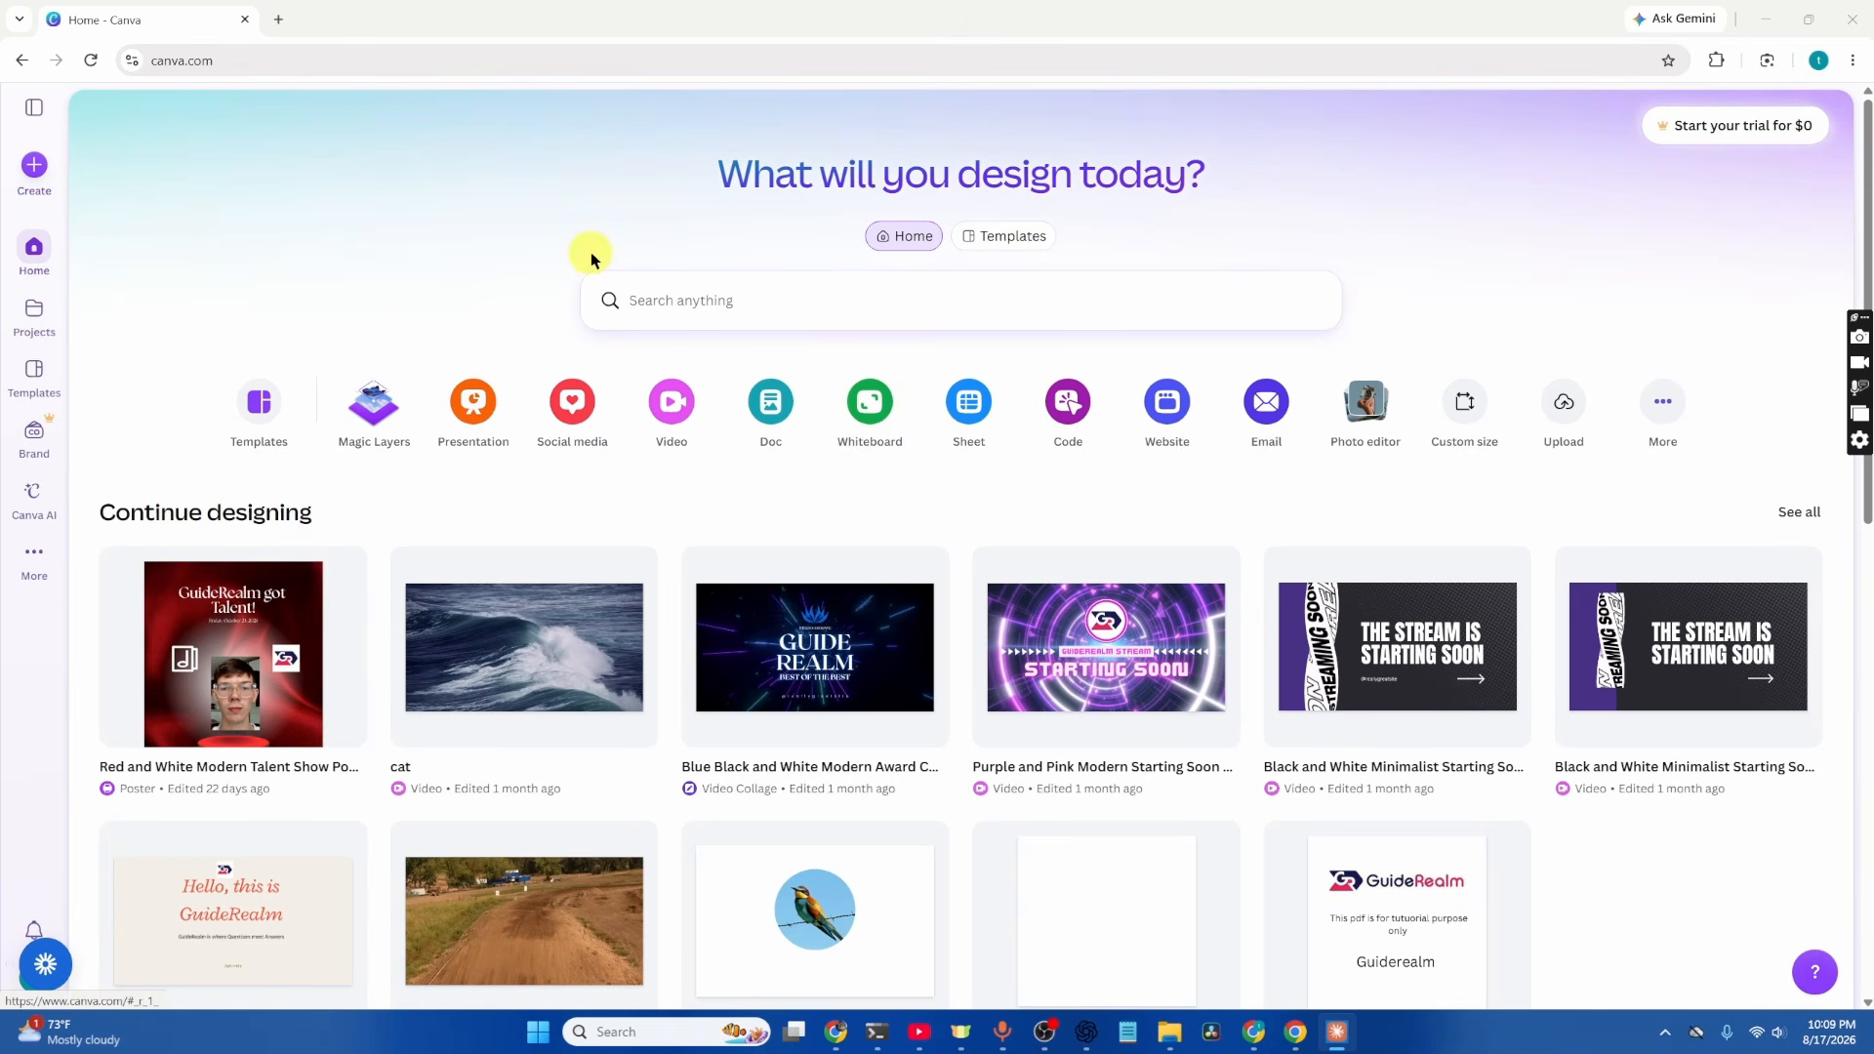
Create a new custom-size design in inches, 11.69 in wide and 8.27 in high
click(32, 170)
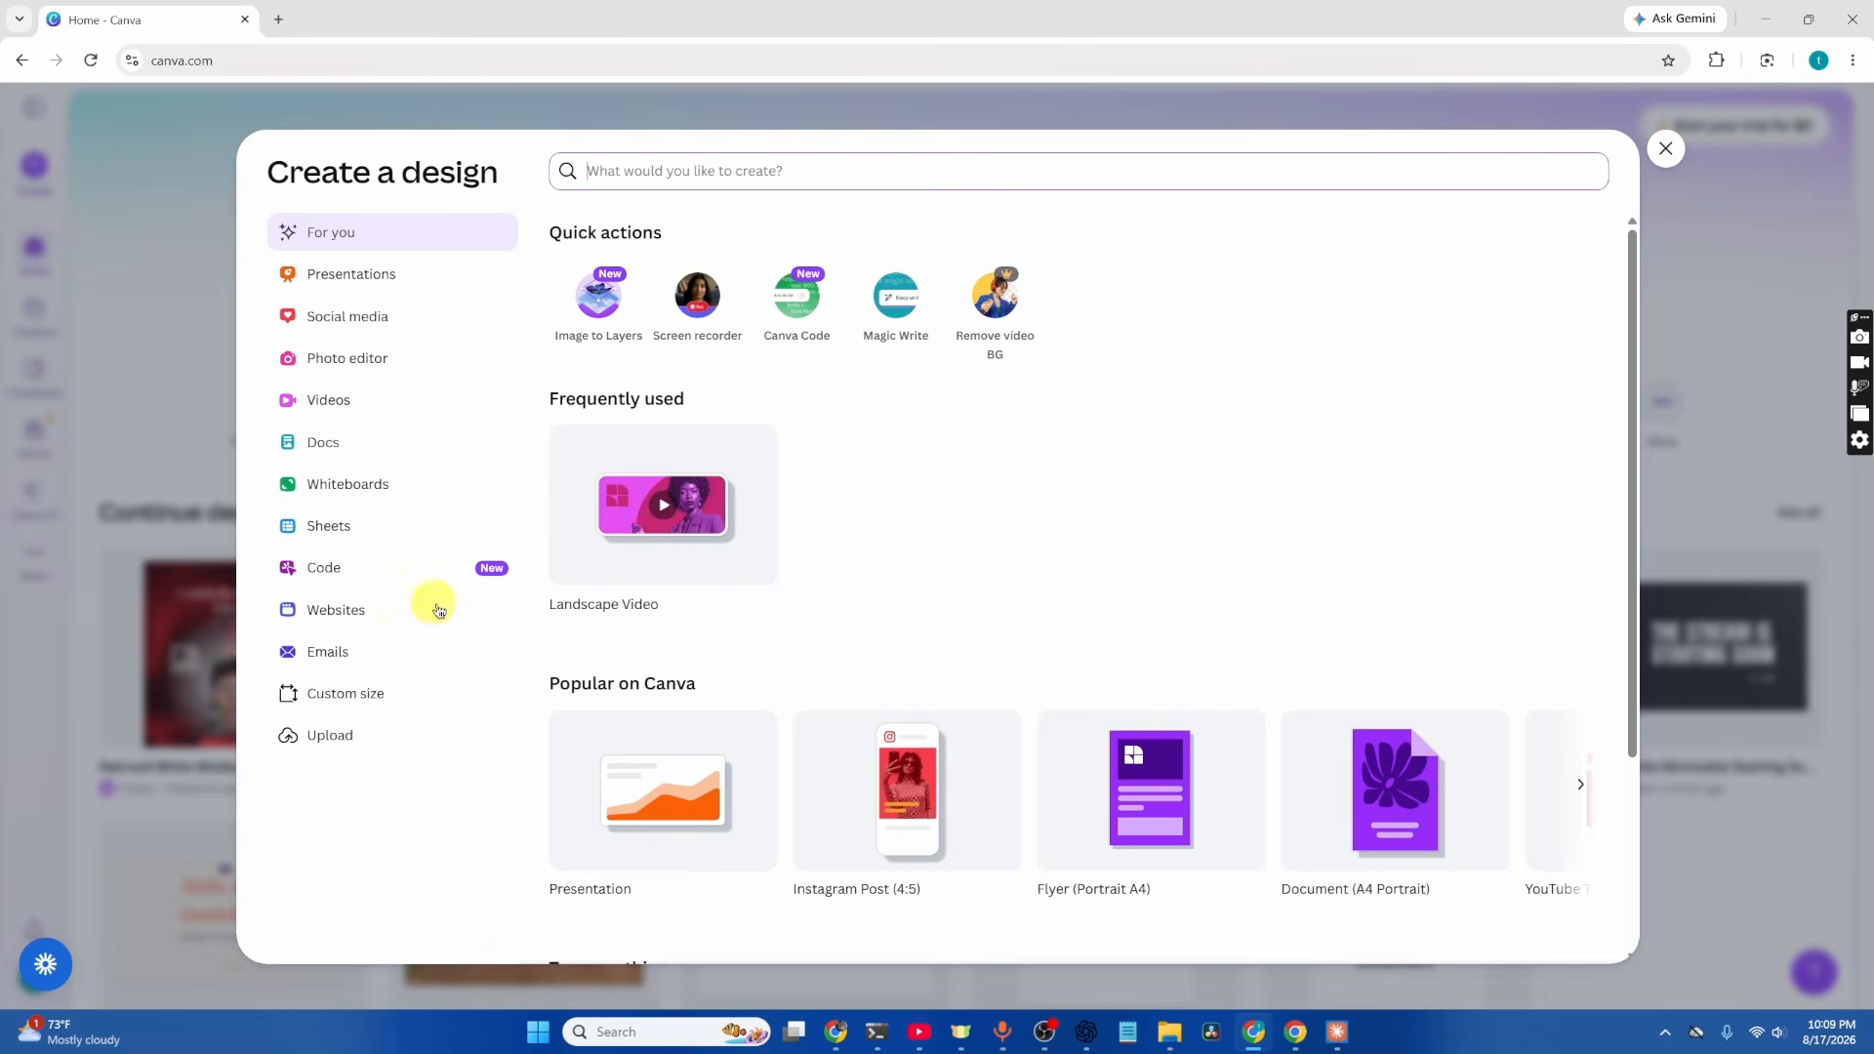
click(364, 695)
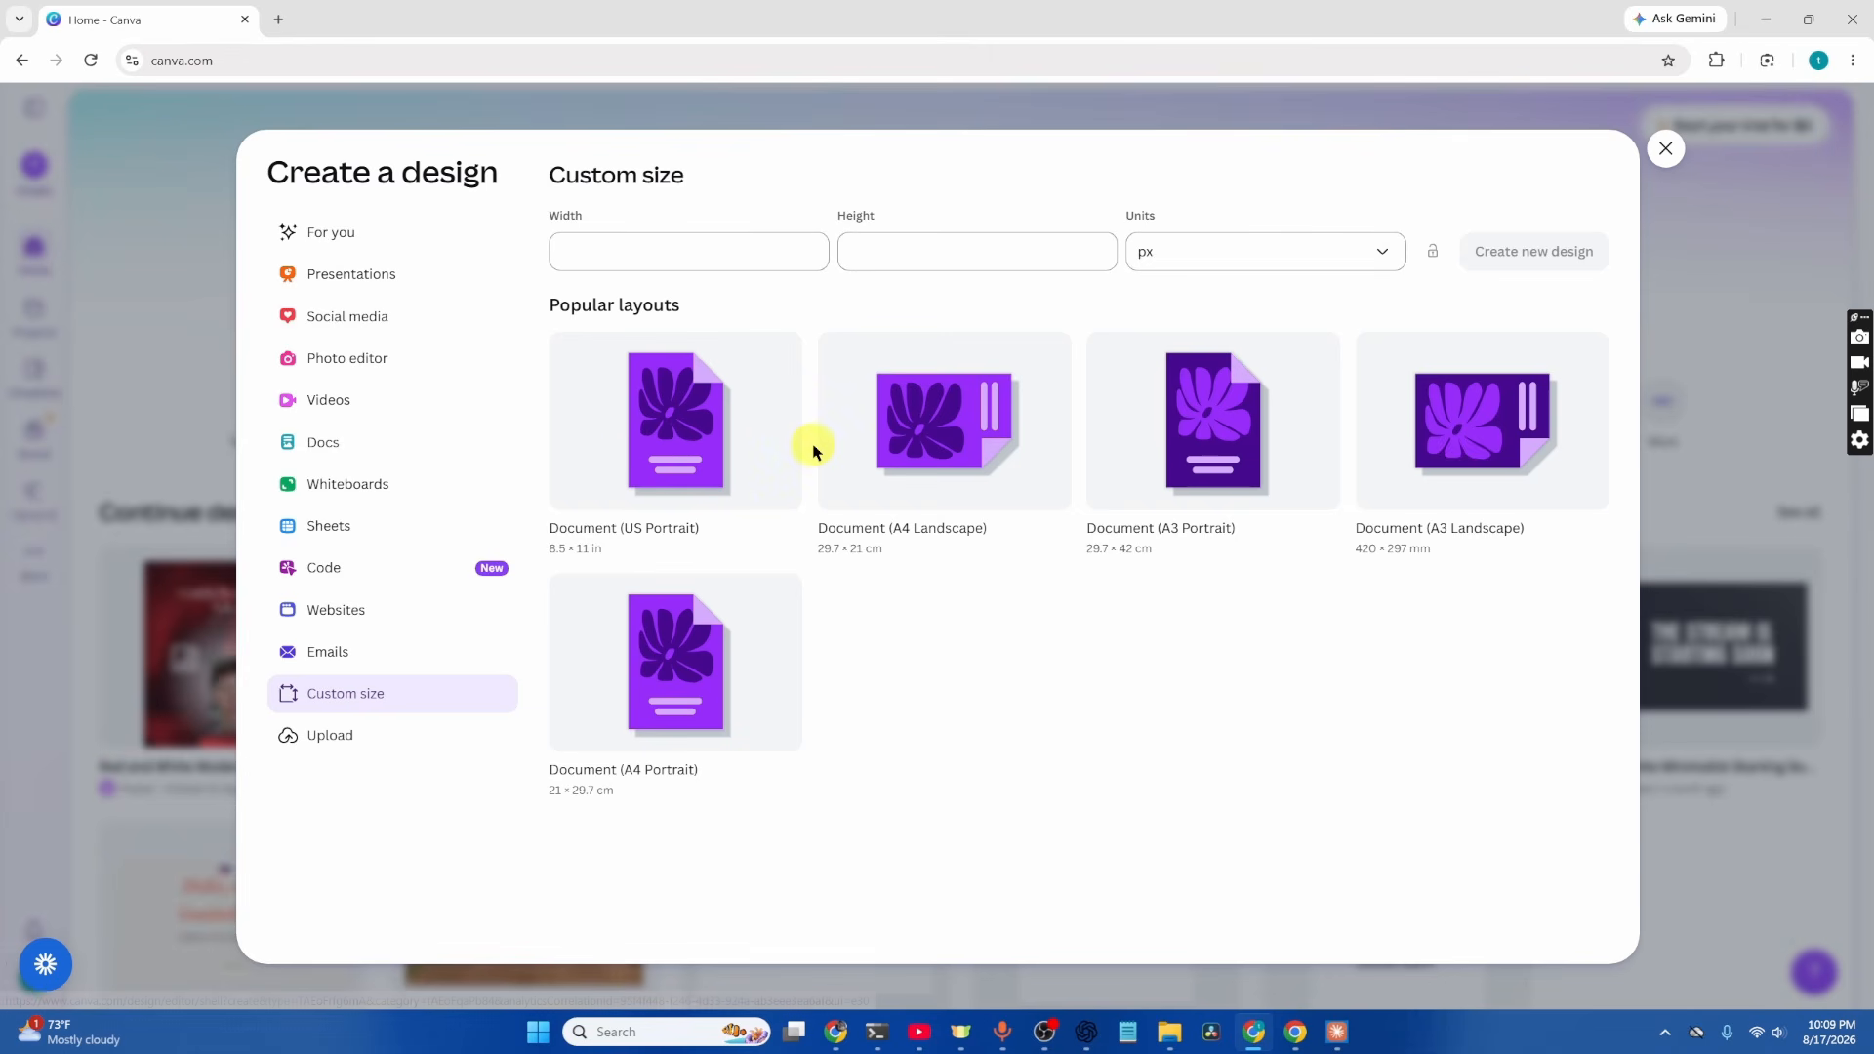
click(1237, 256)
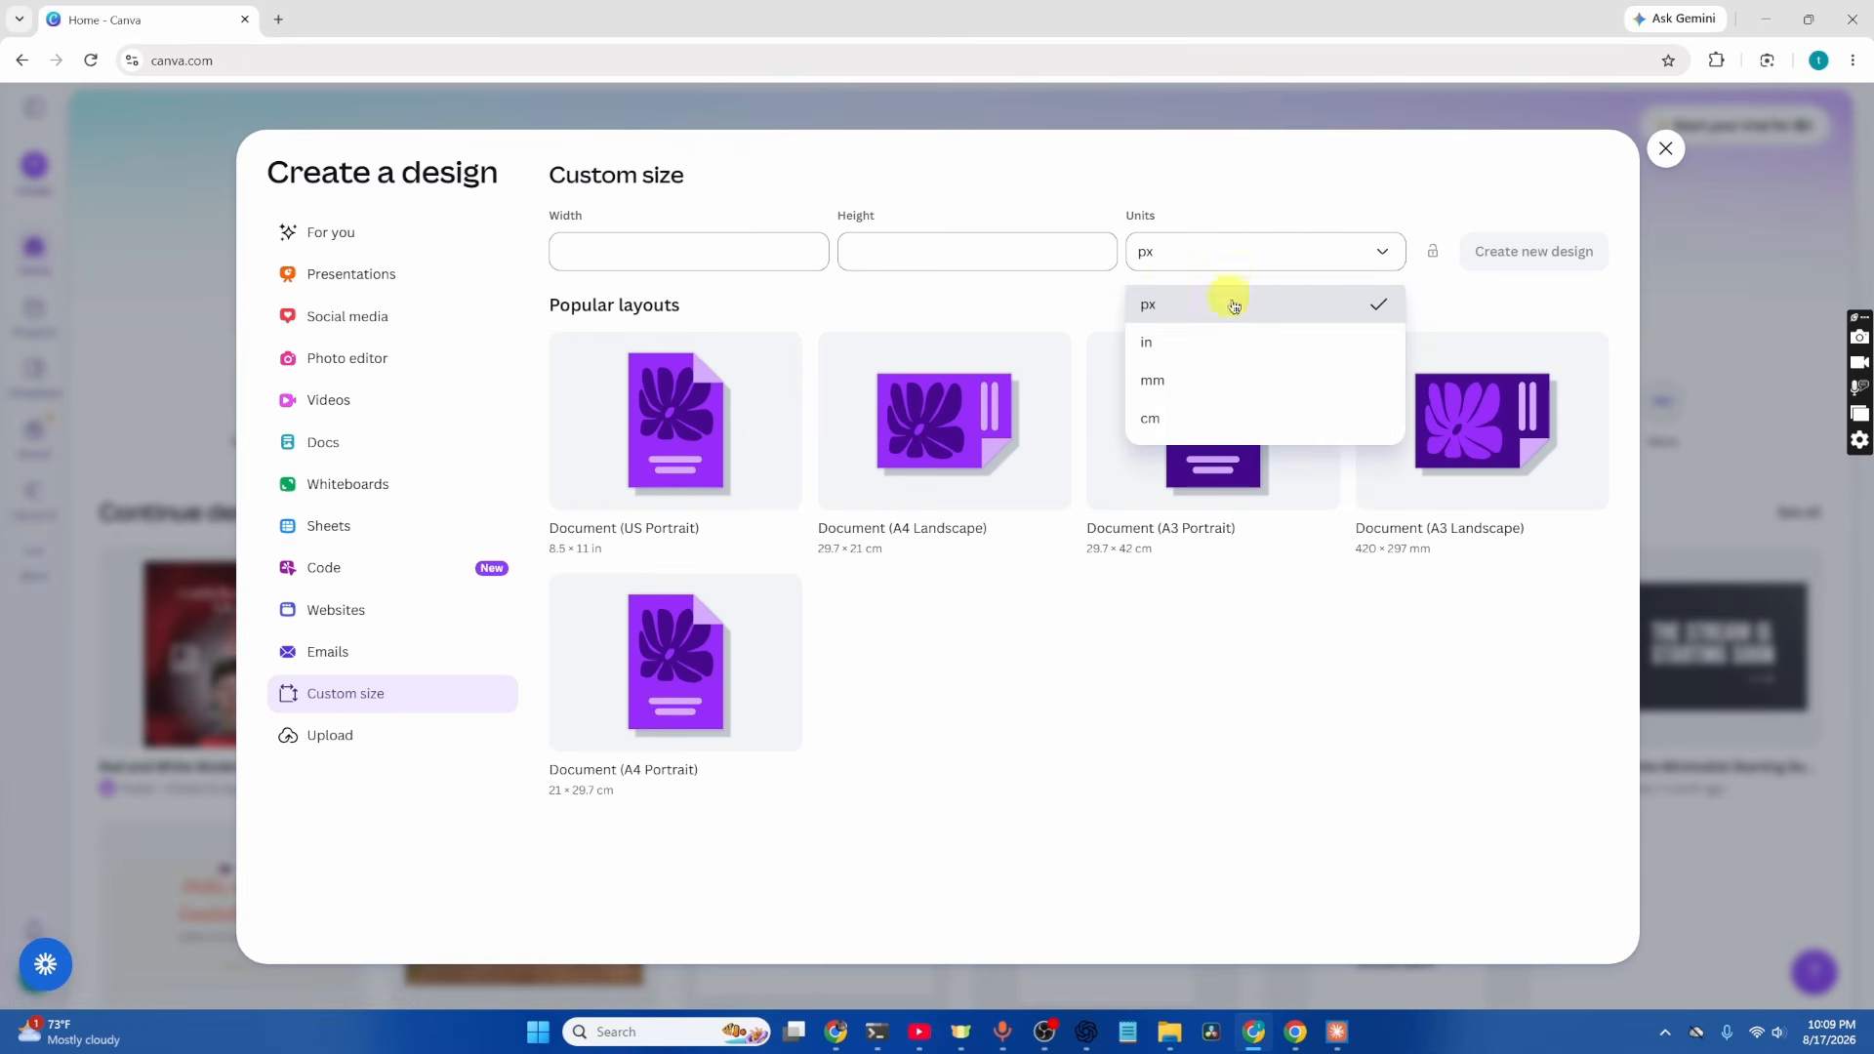
click(1193, 353)
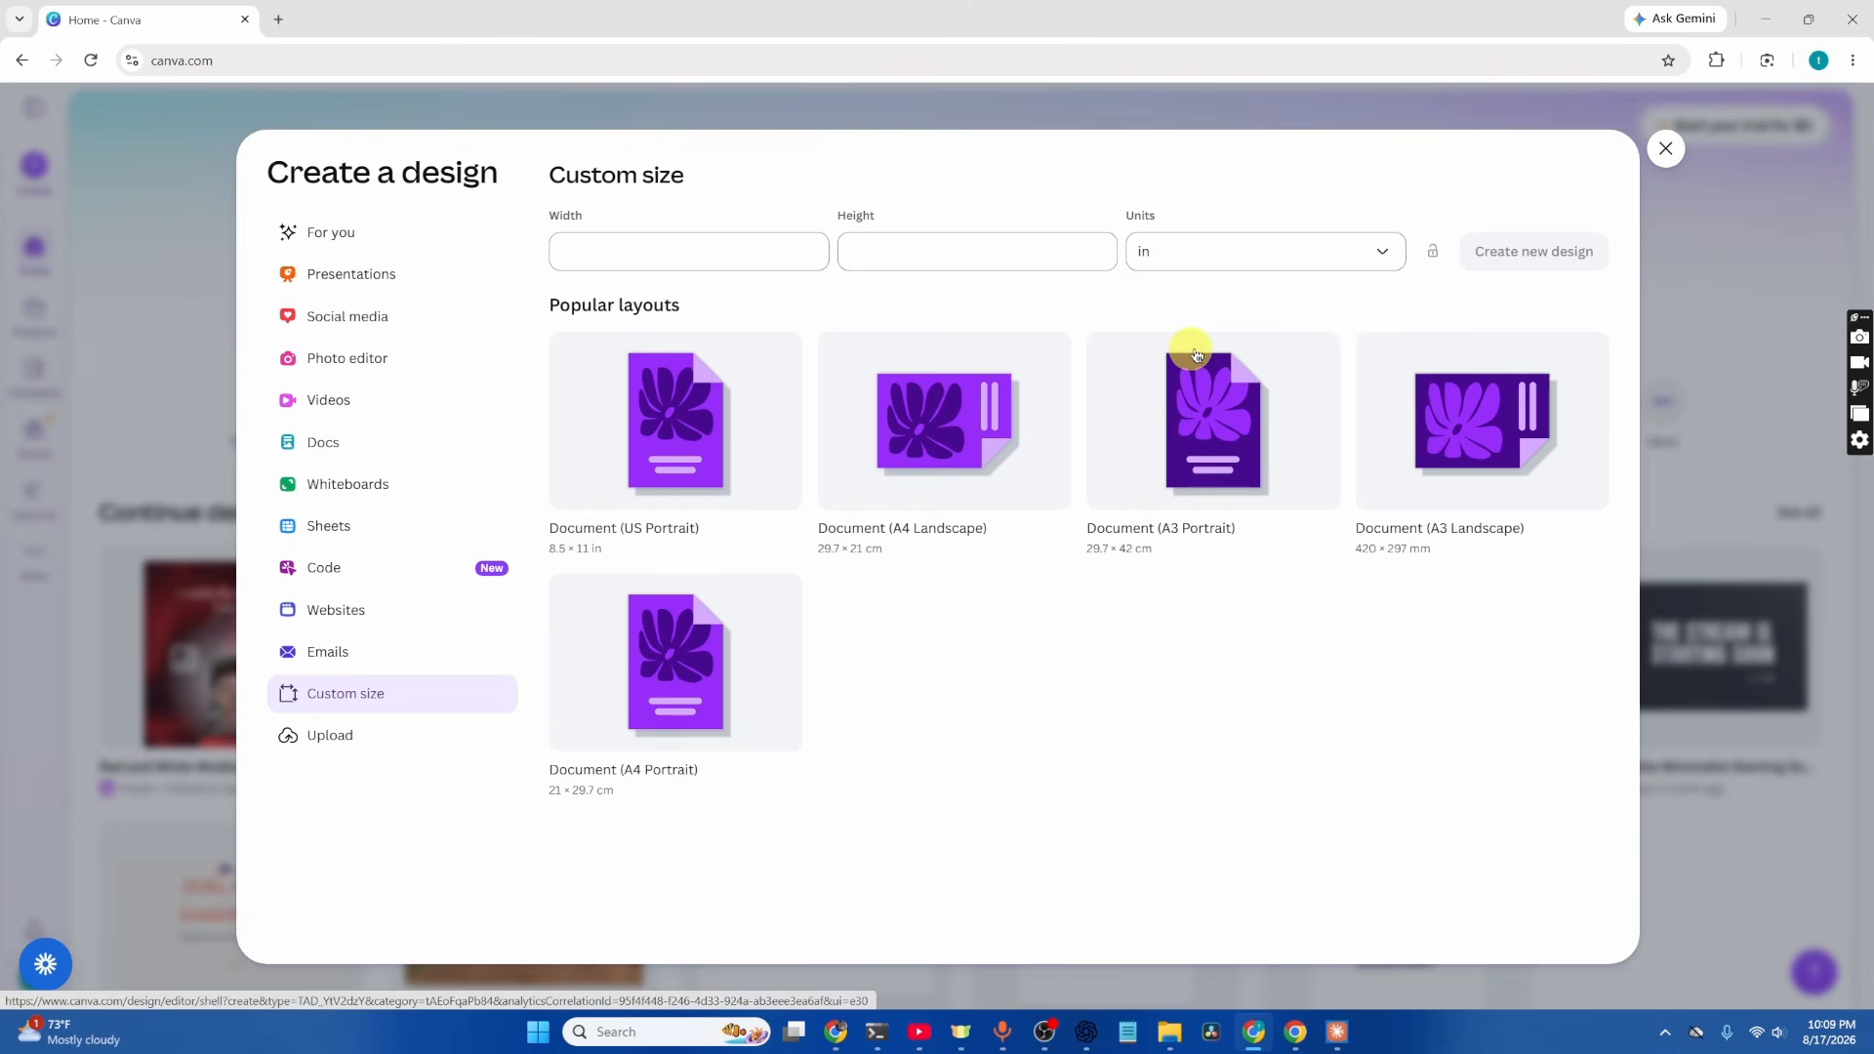
click(734, 235)
text(11)
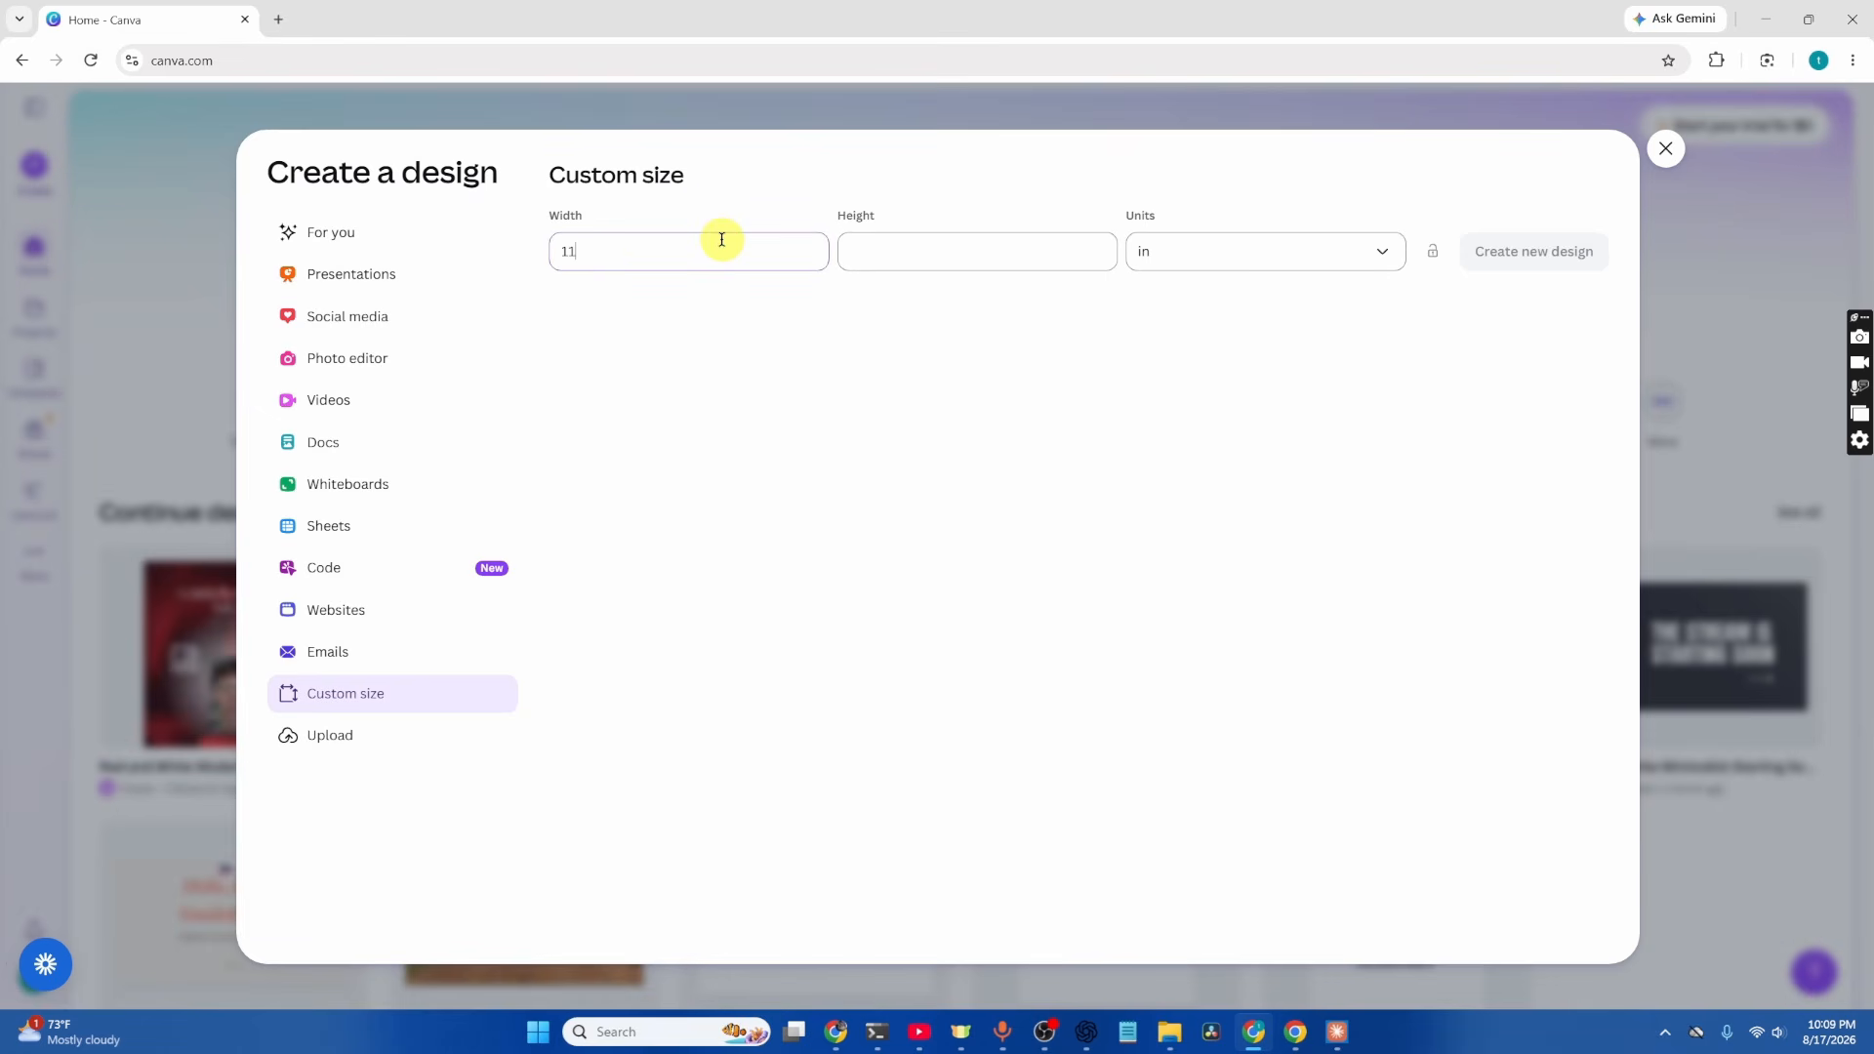
text(.69)
click(952, 251)
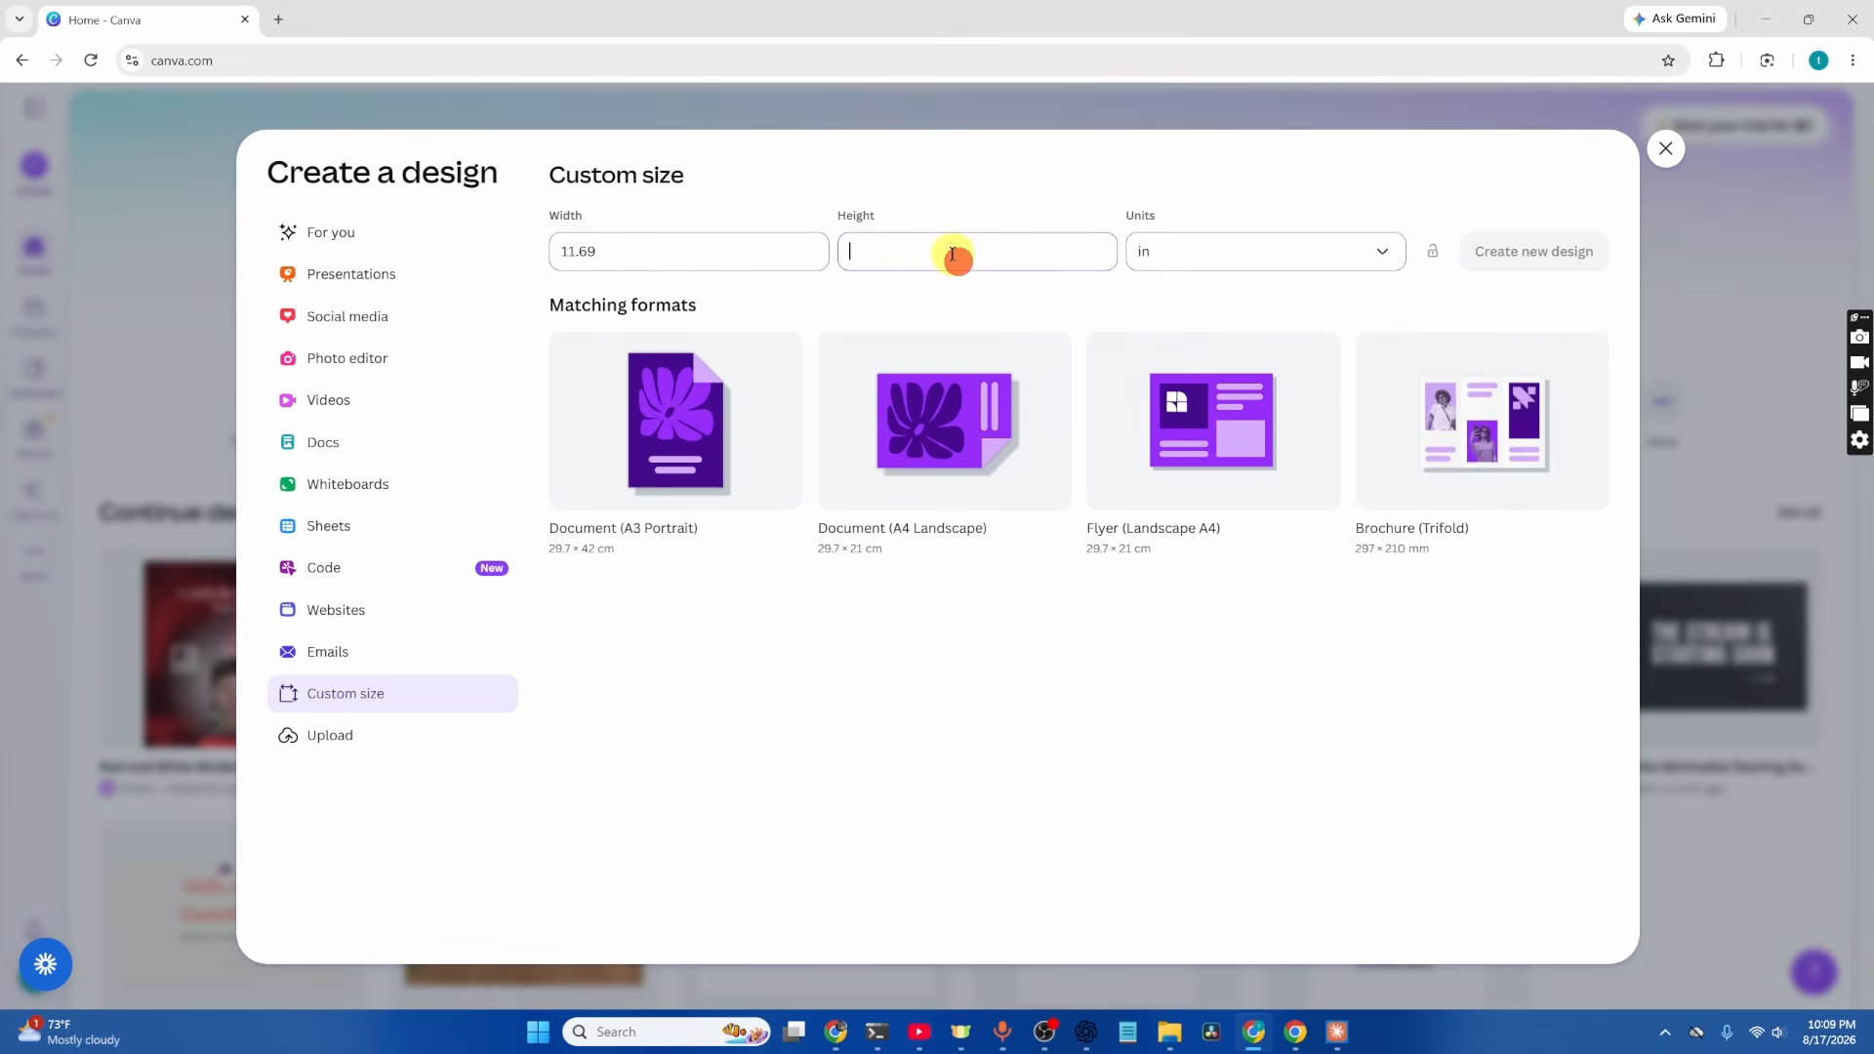
text(8)
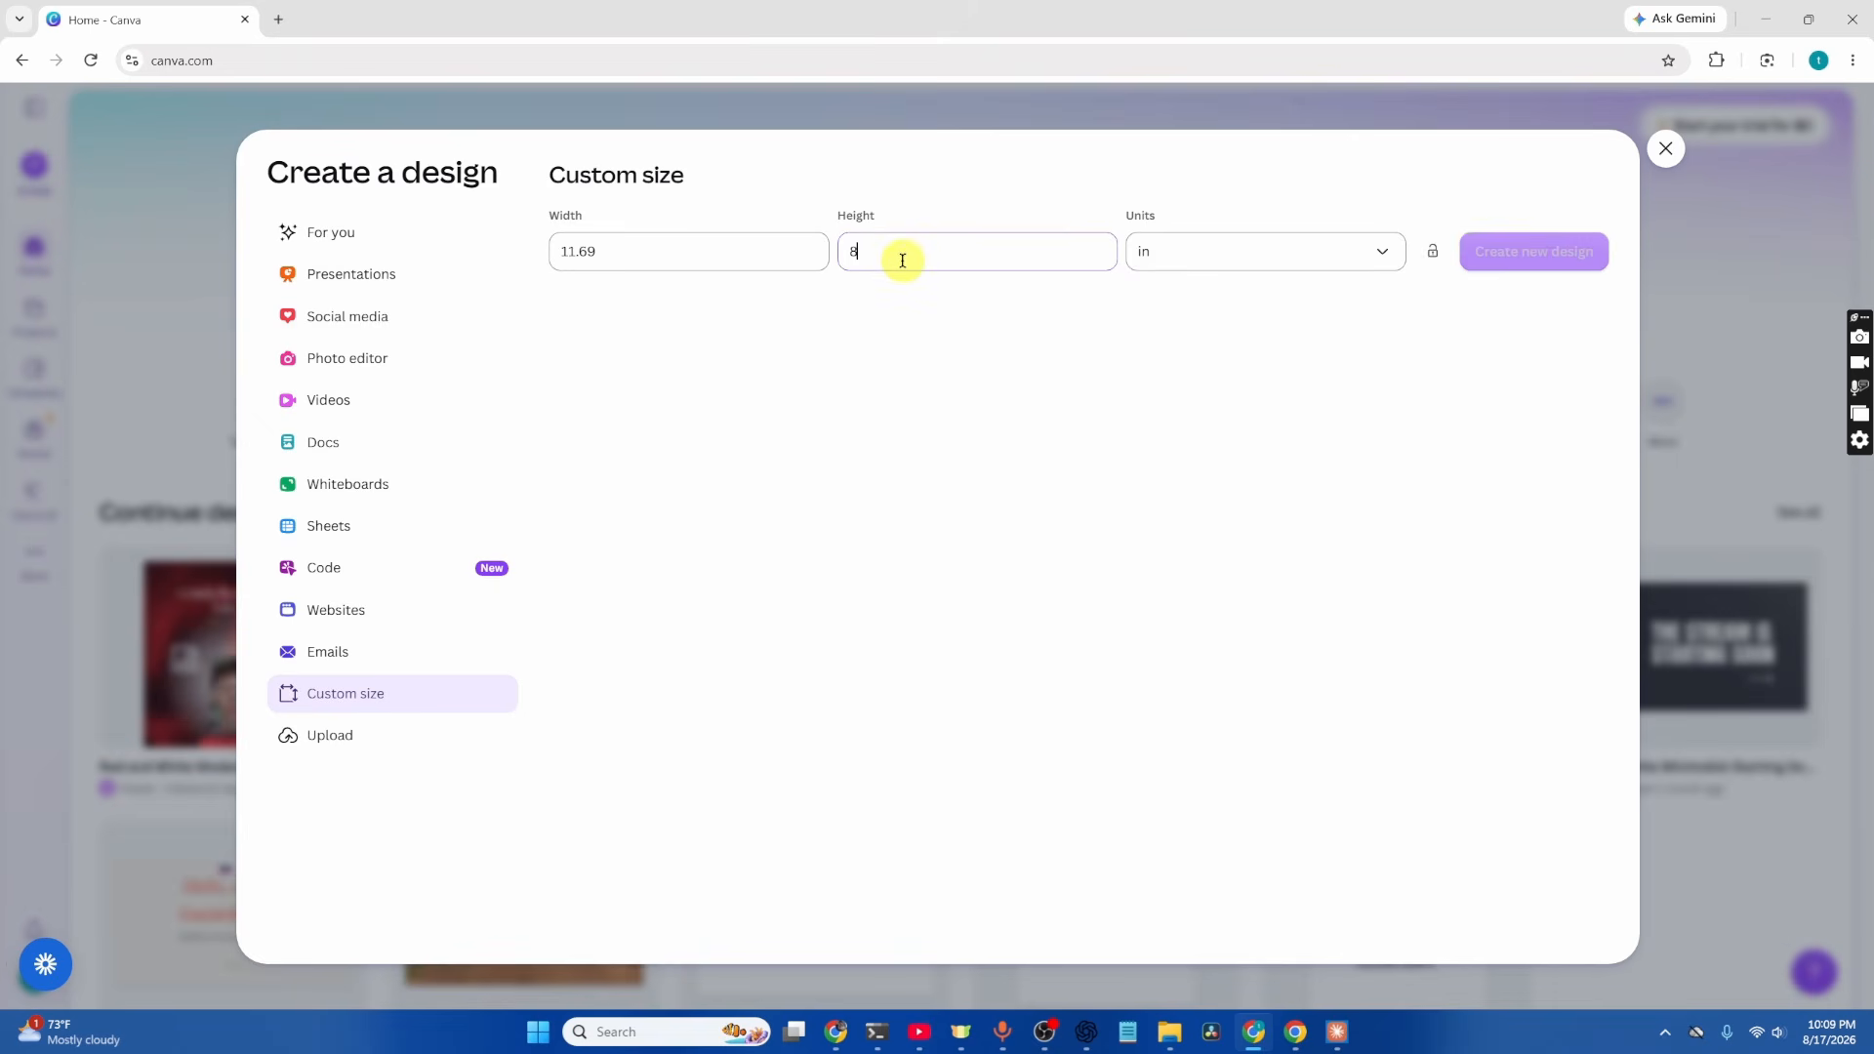
text(.27)
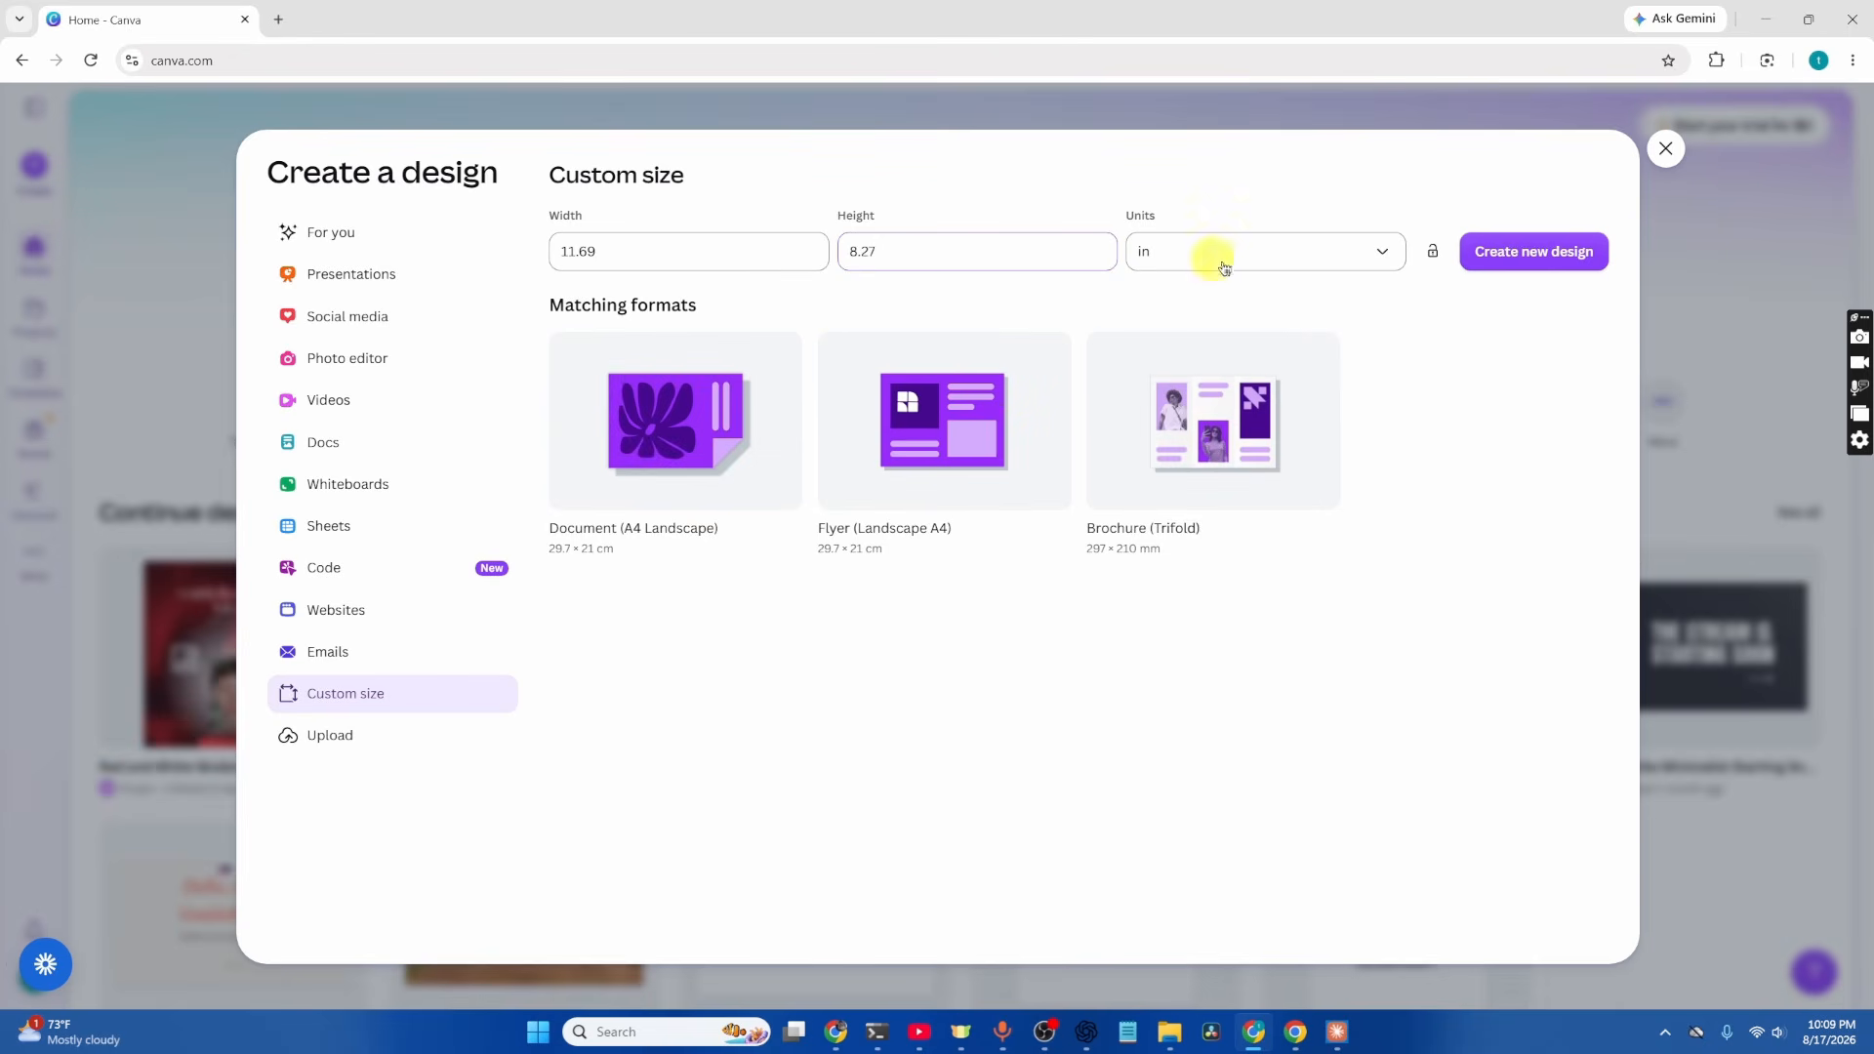
click(1567, 249)
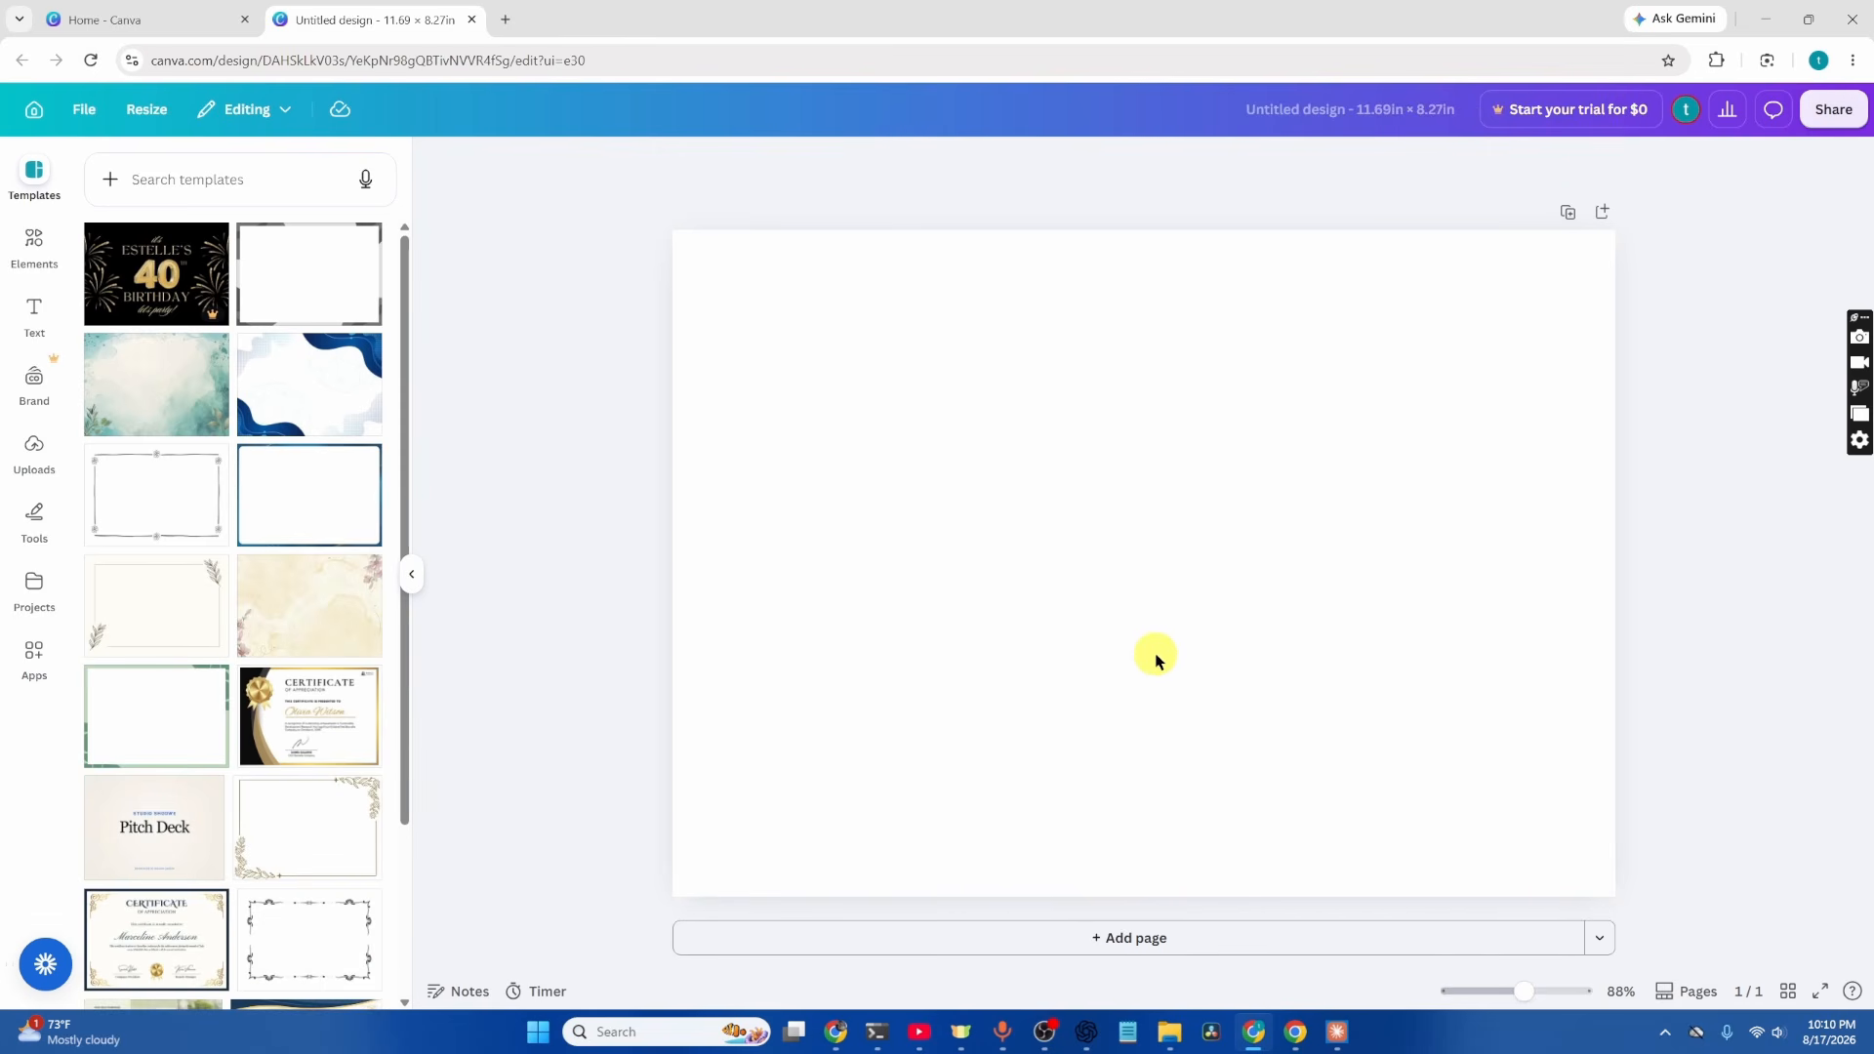
Add a rectangle 2.13 in wide and 3.4 in high and place it near the page's top-left corner
key(r)
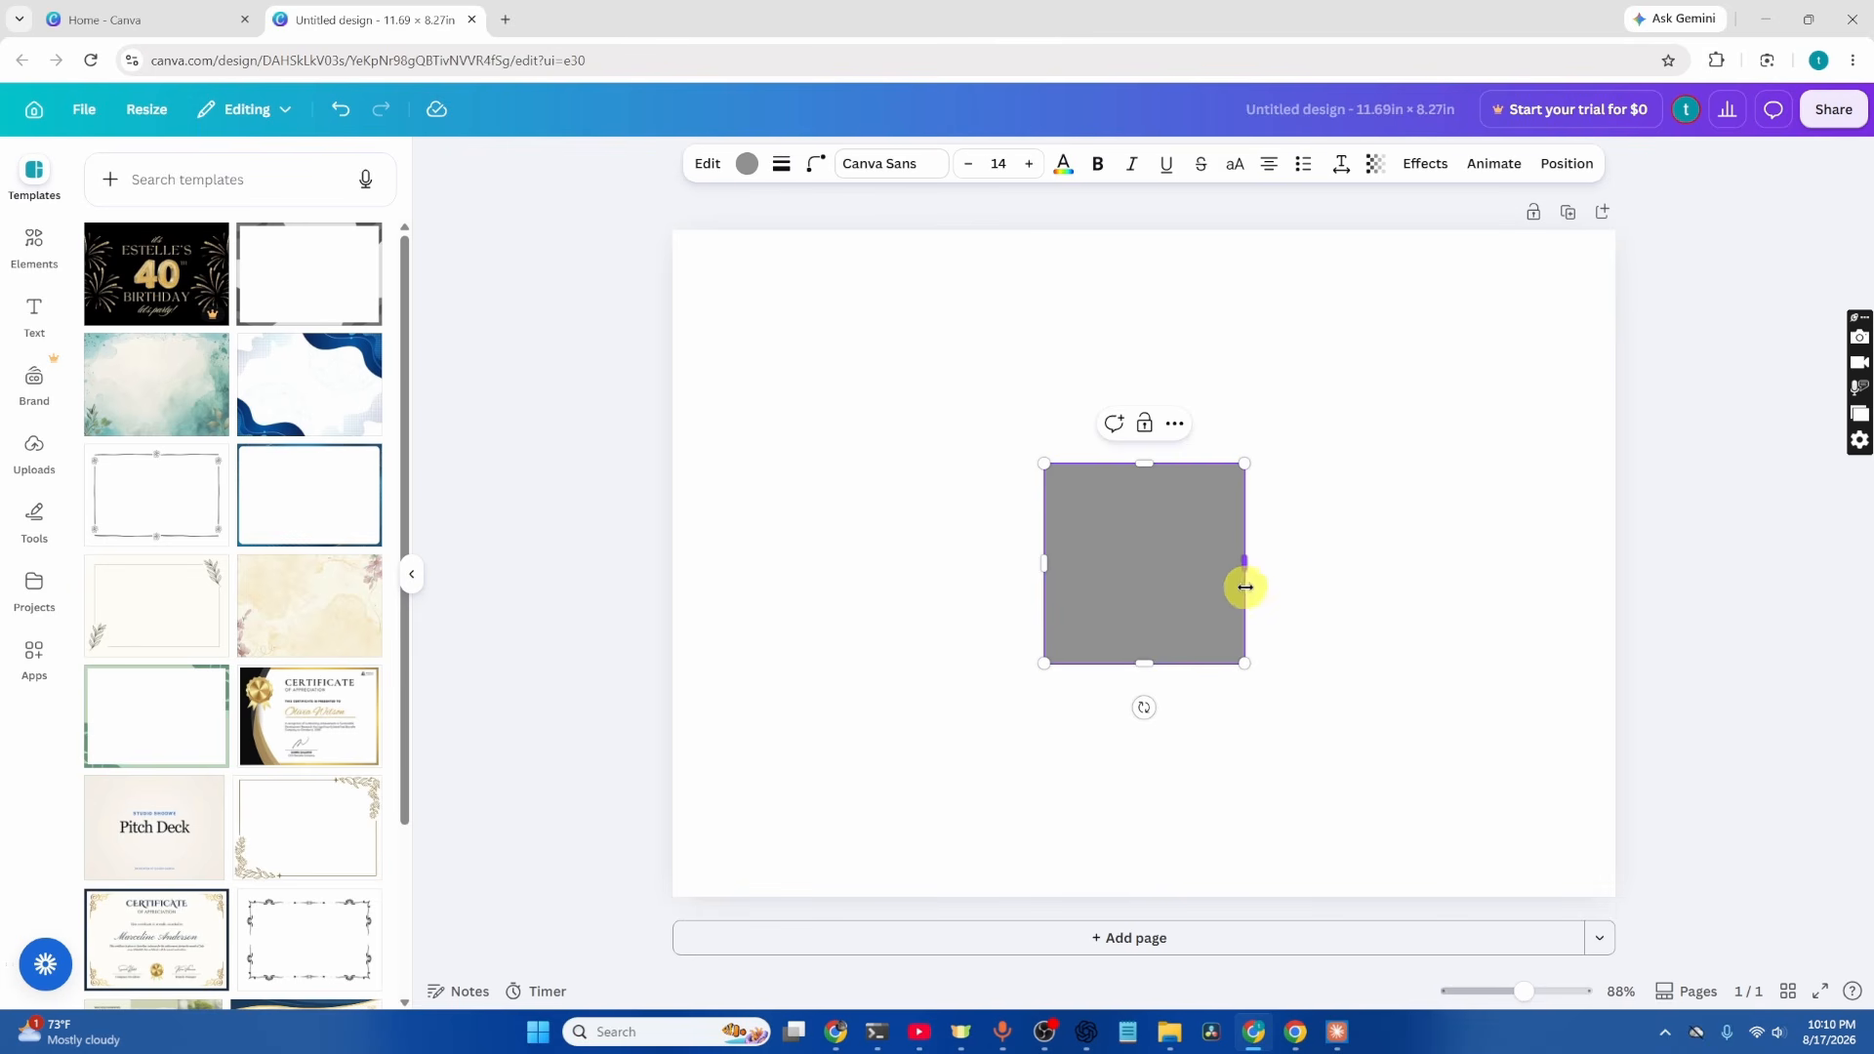
click(1574, 176)
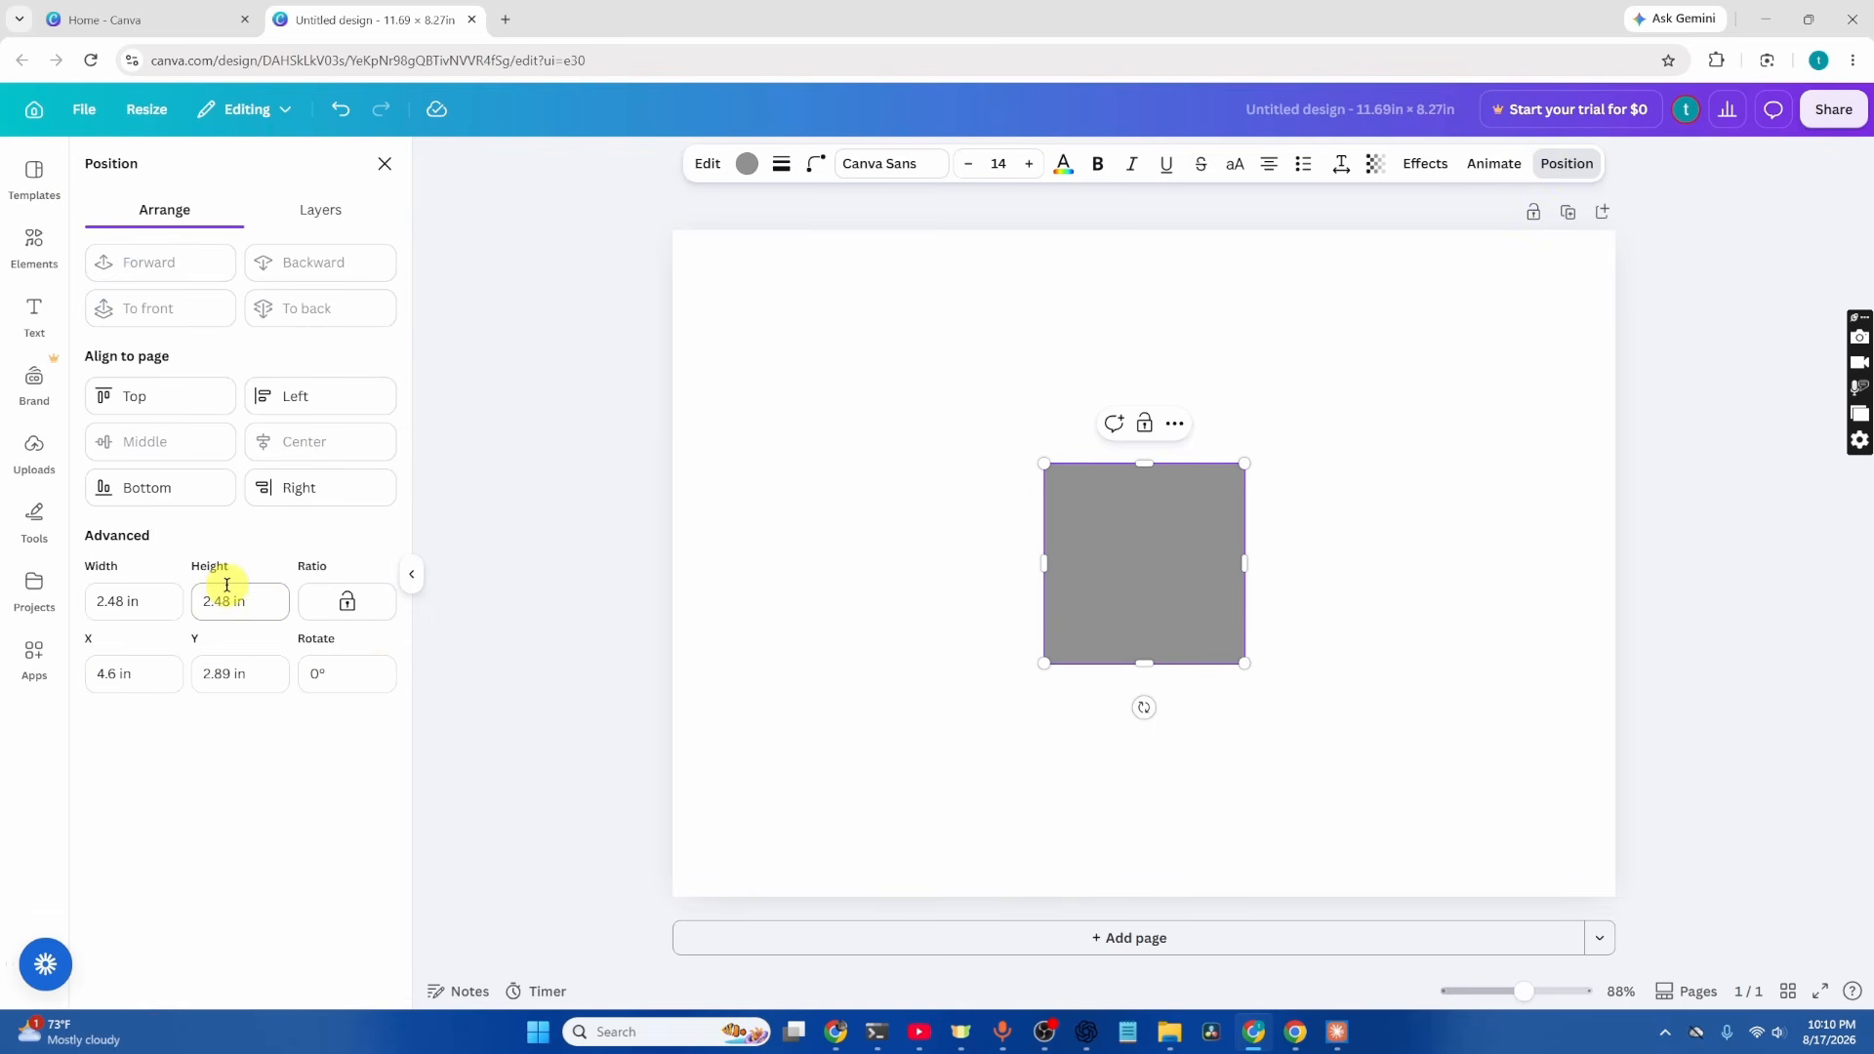
click(145, 603)
key(BackSpace)
key(BackSpace)
key(BackSpace)
text(.13)
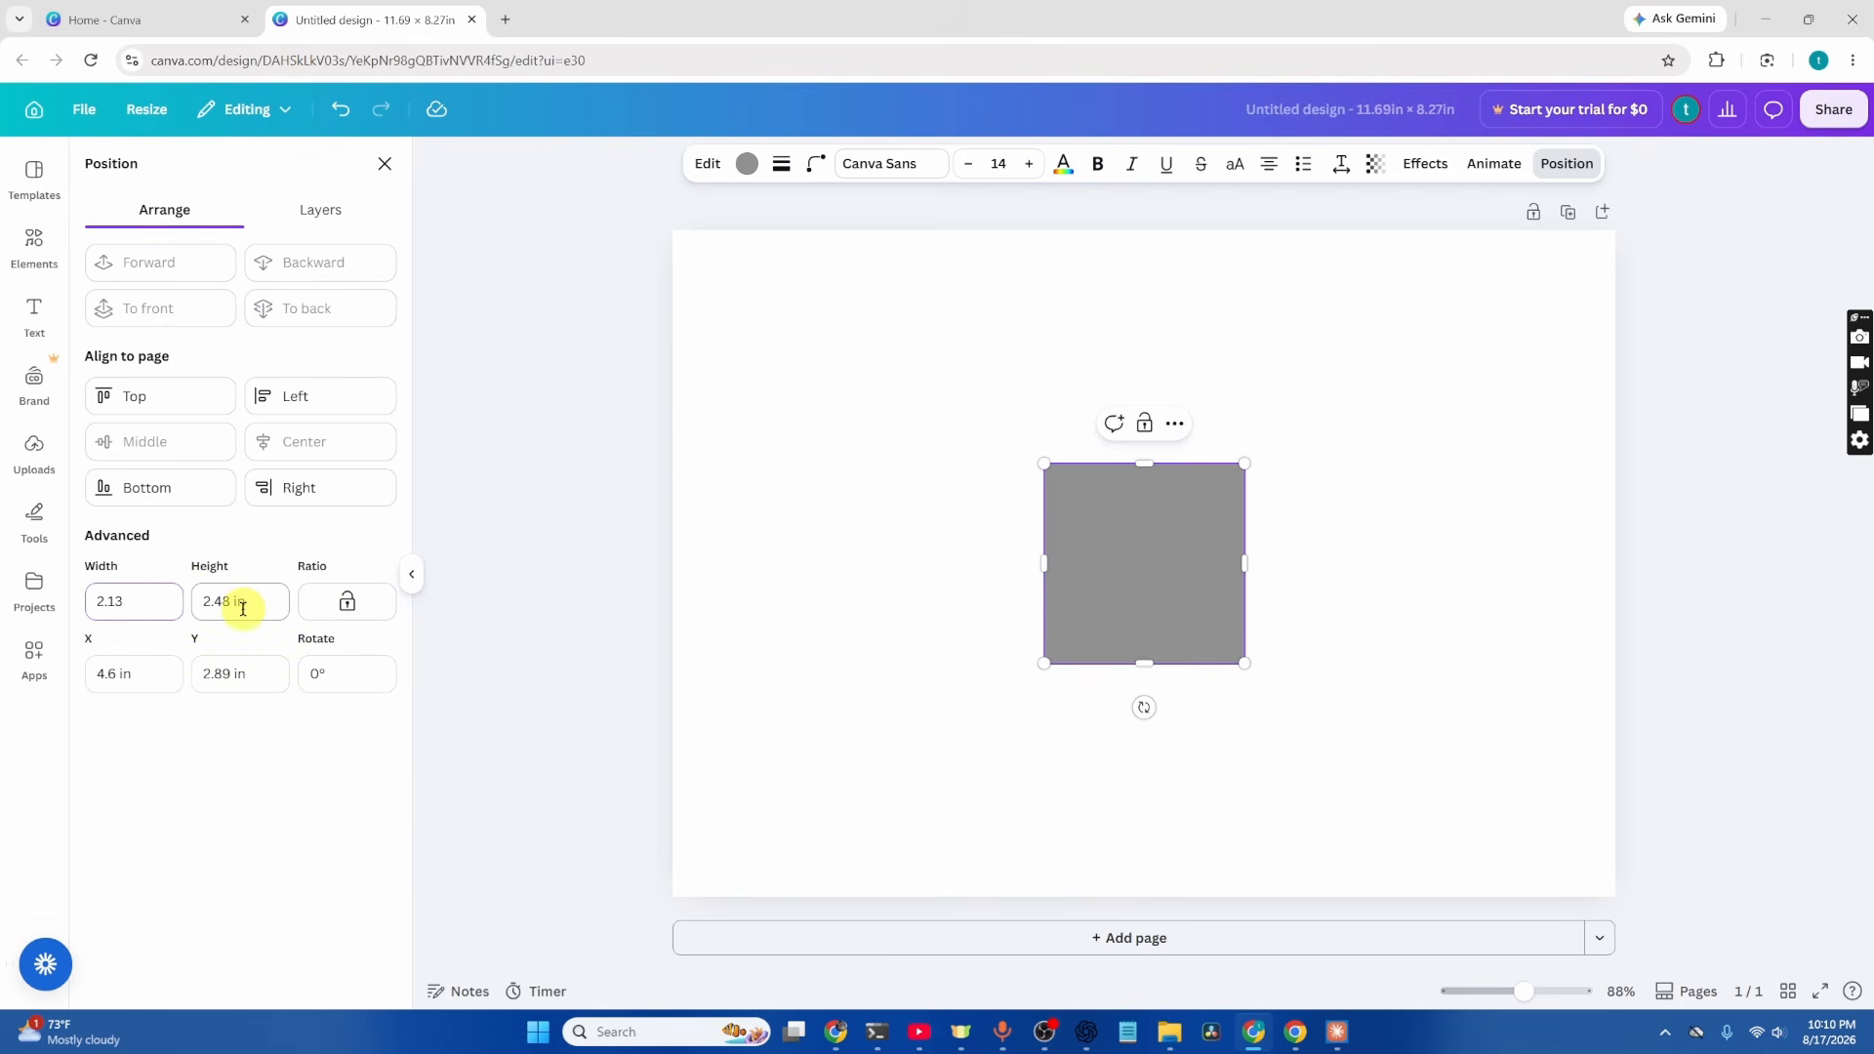
click(244, 607)
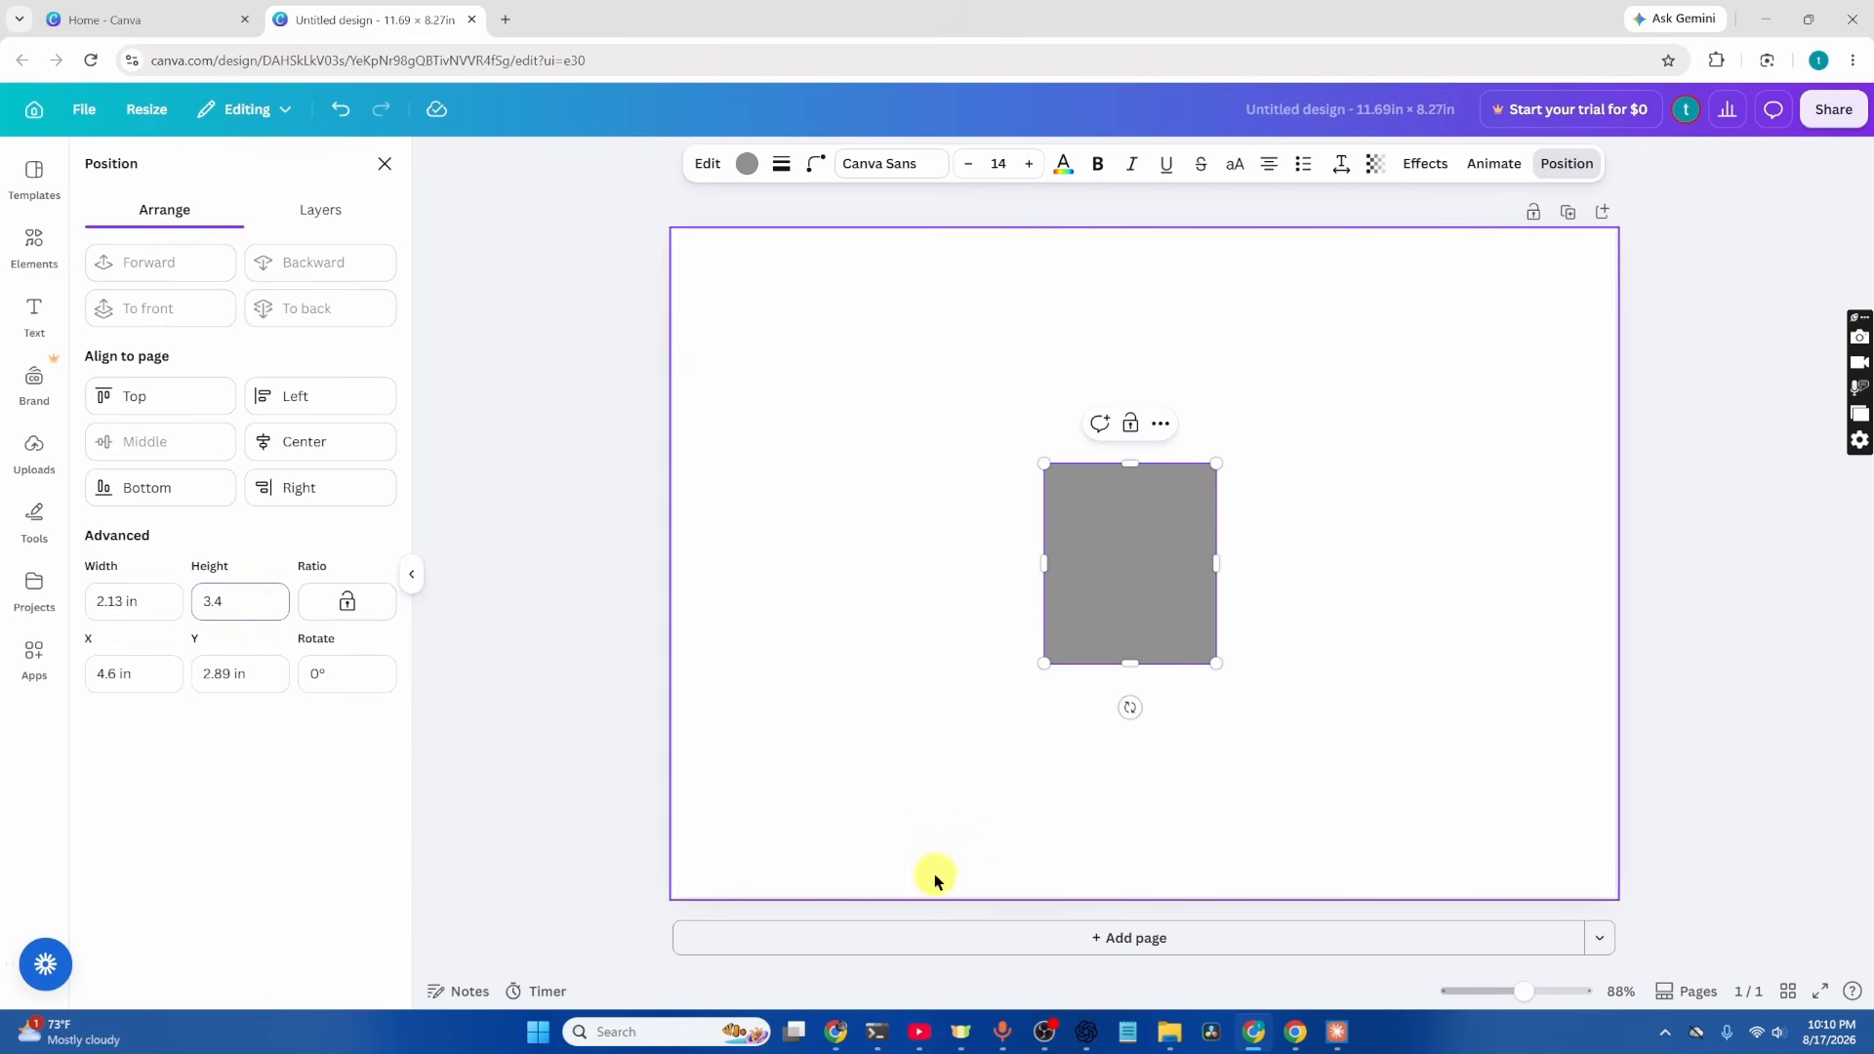
key(Return)
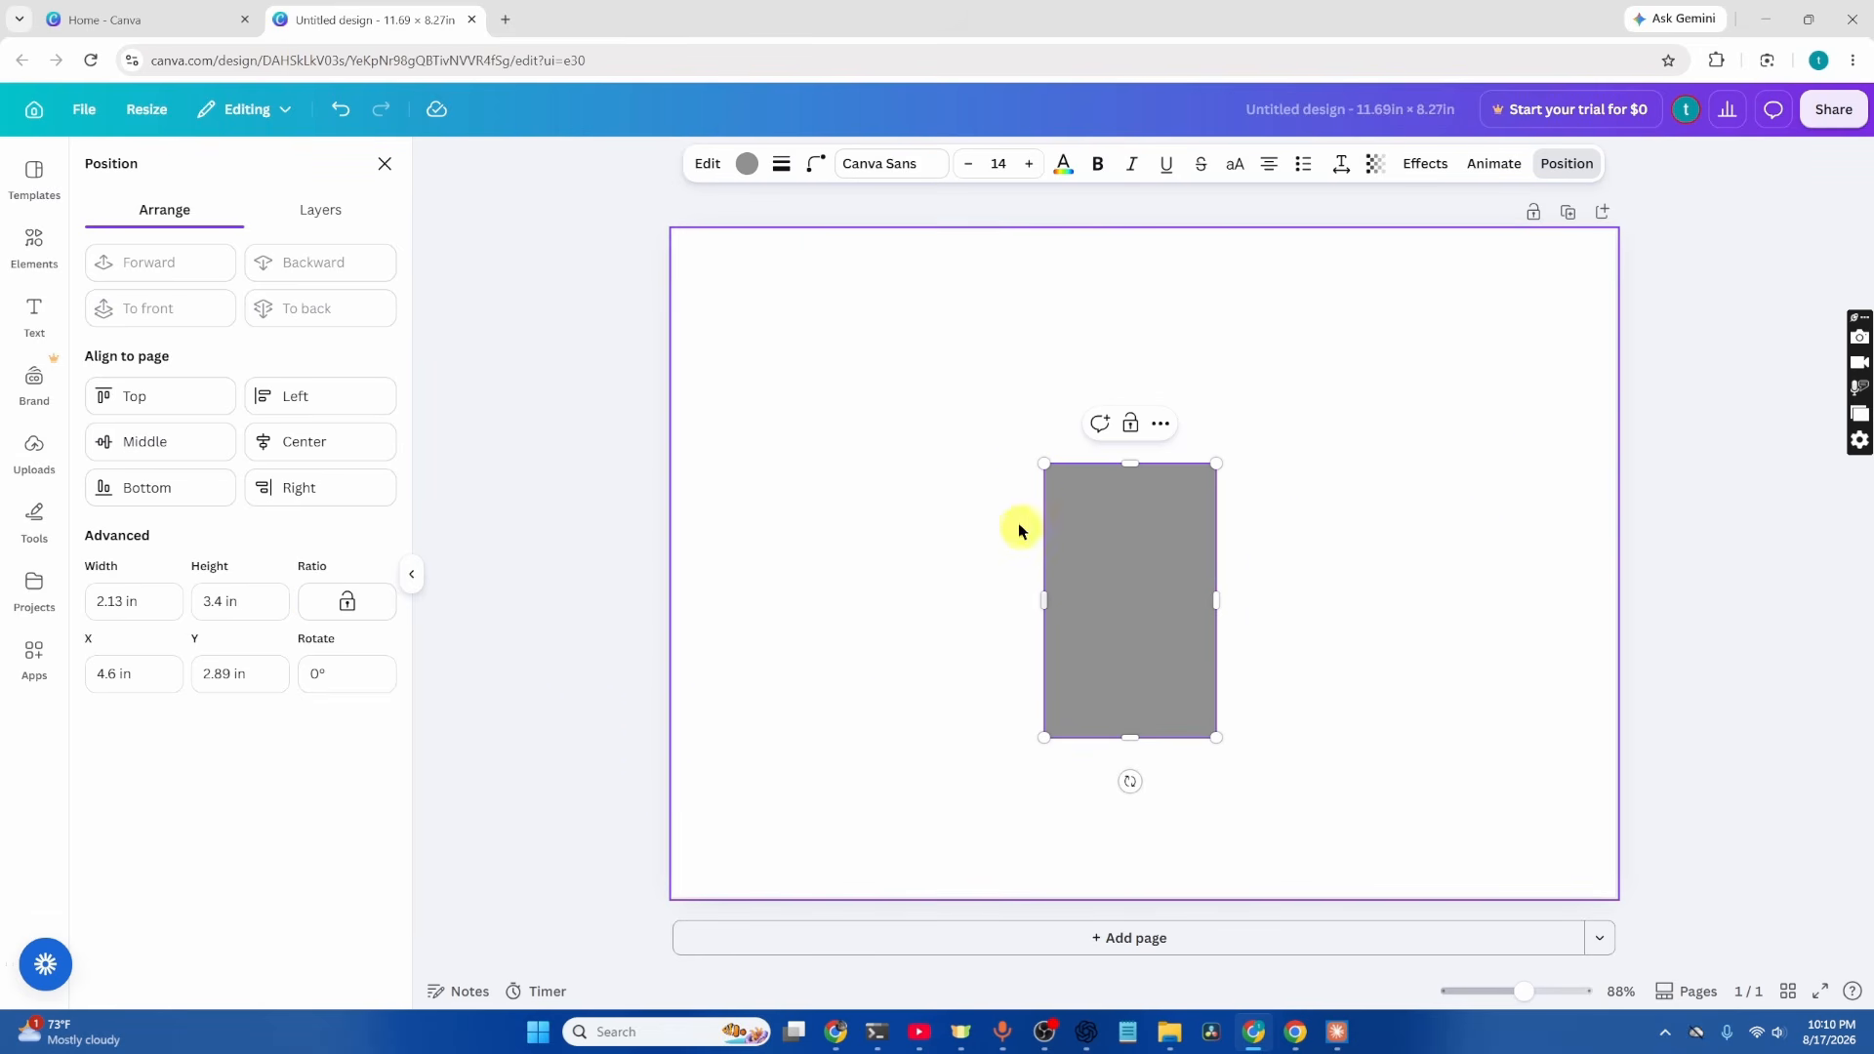
drag(1137, 584, 787, 366)
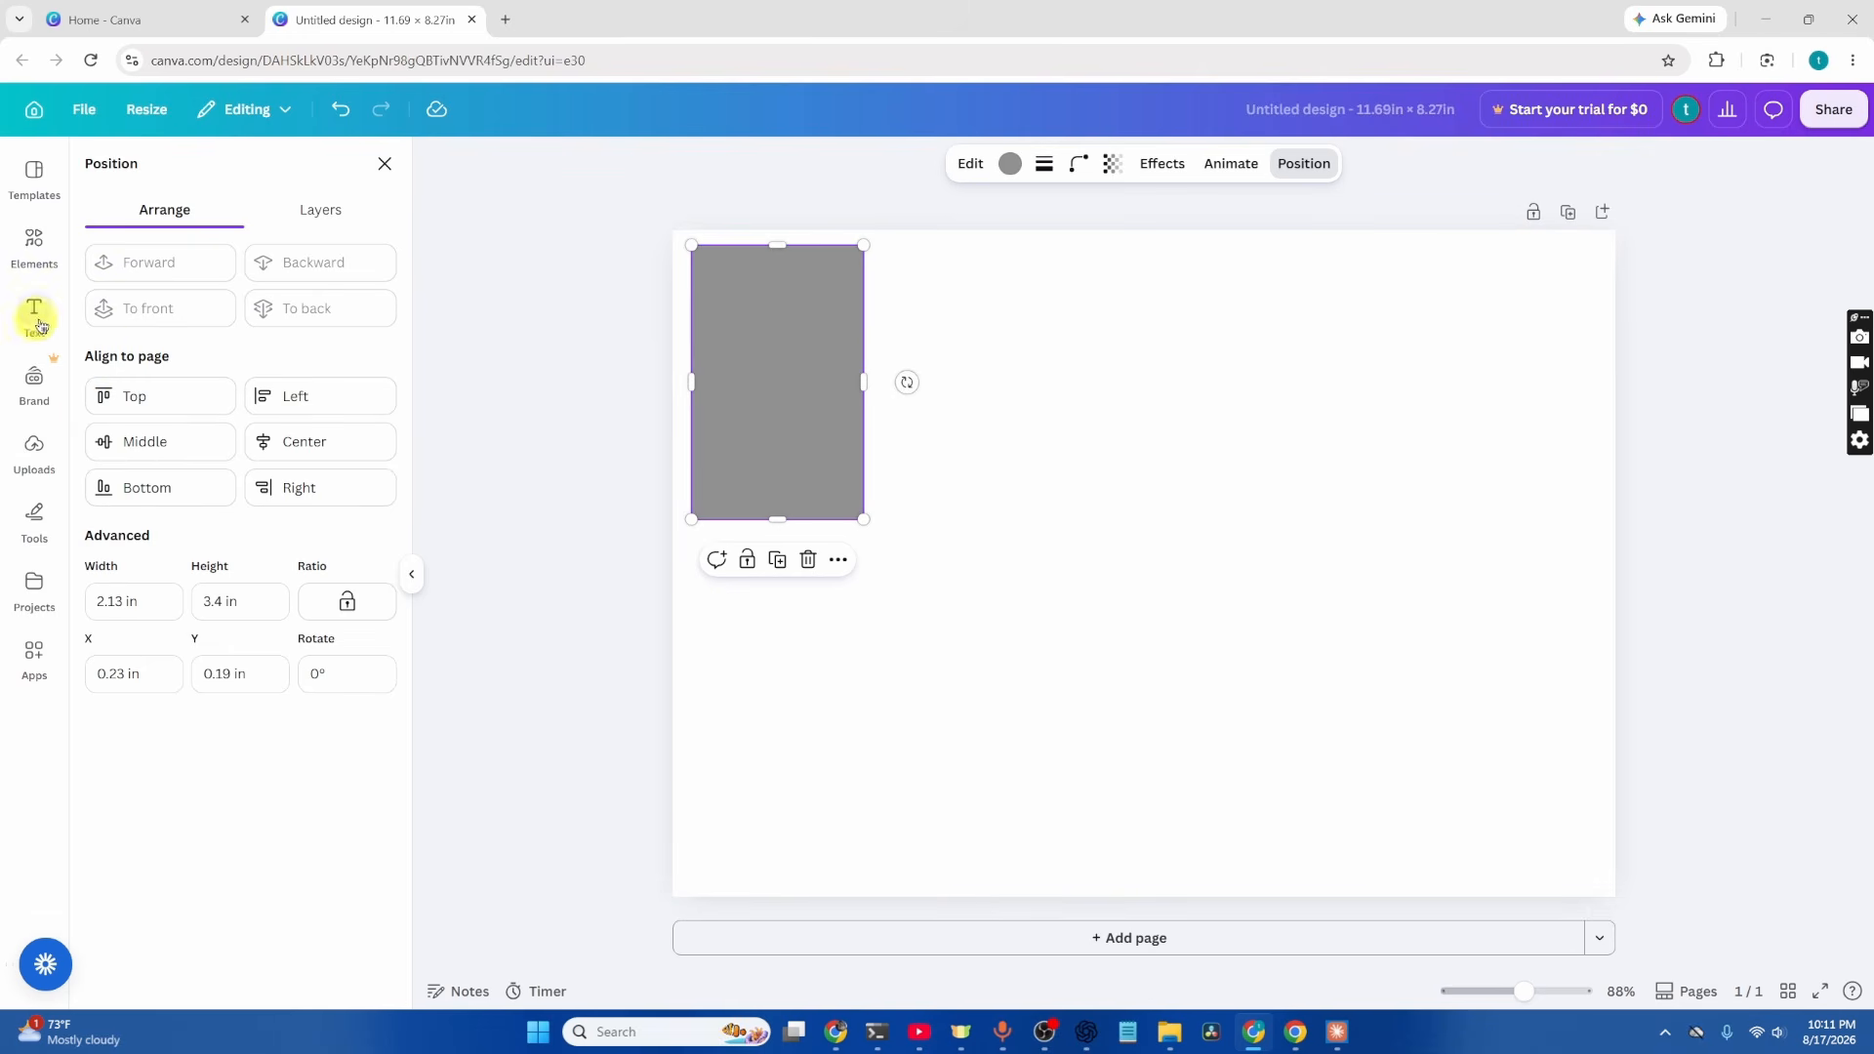
Search the elements for "frame" and add the plain square frame to the page
click(41, 256)
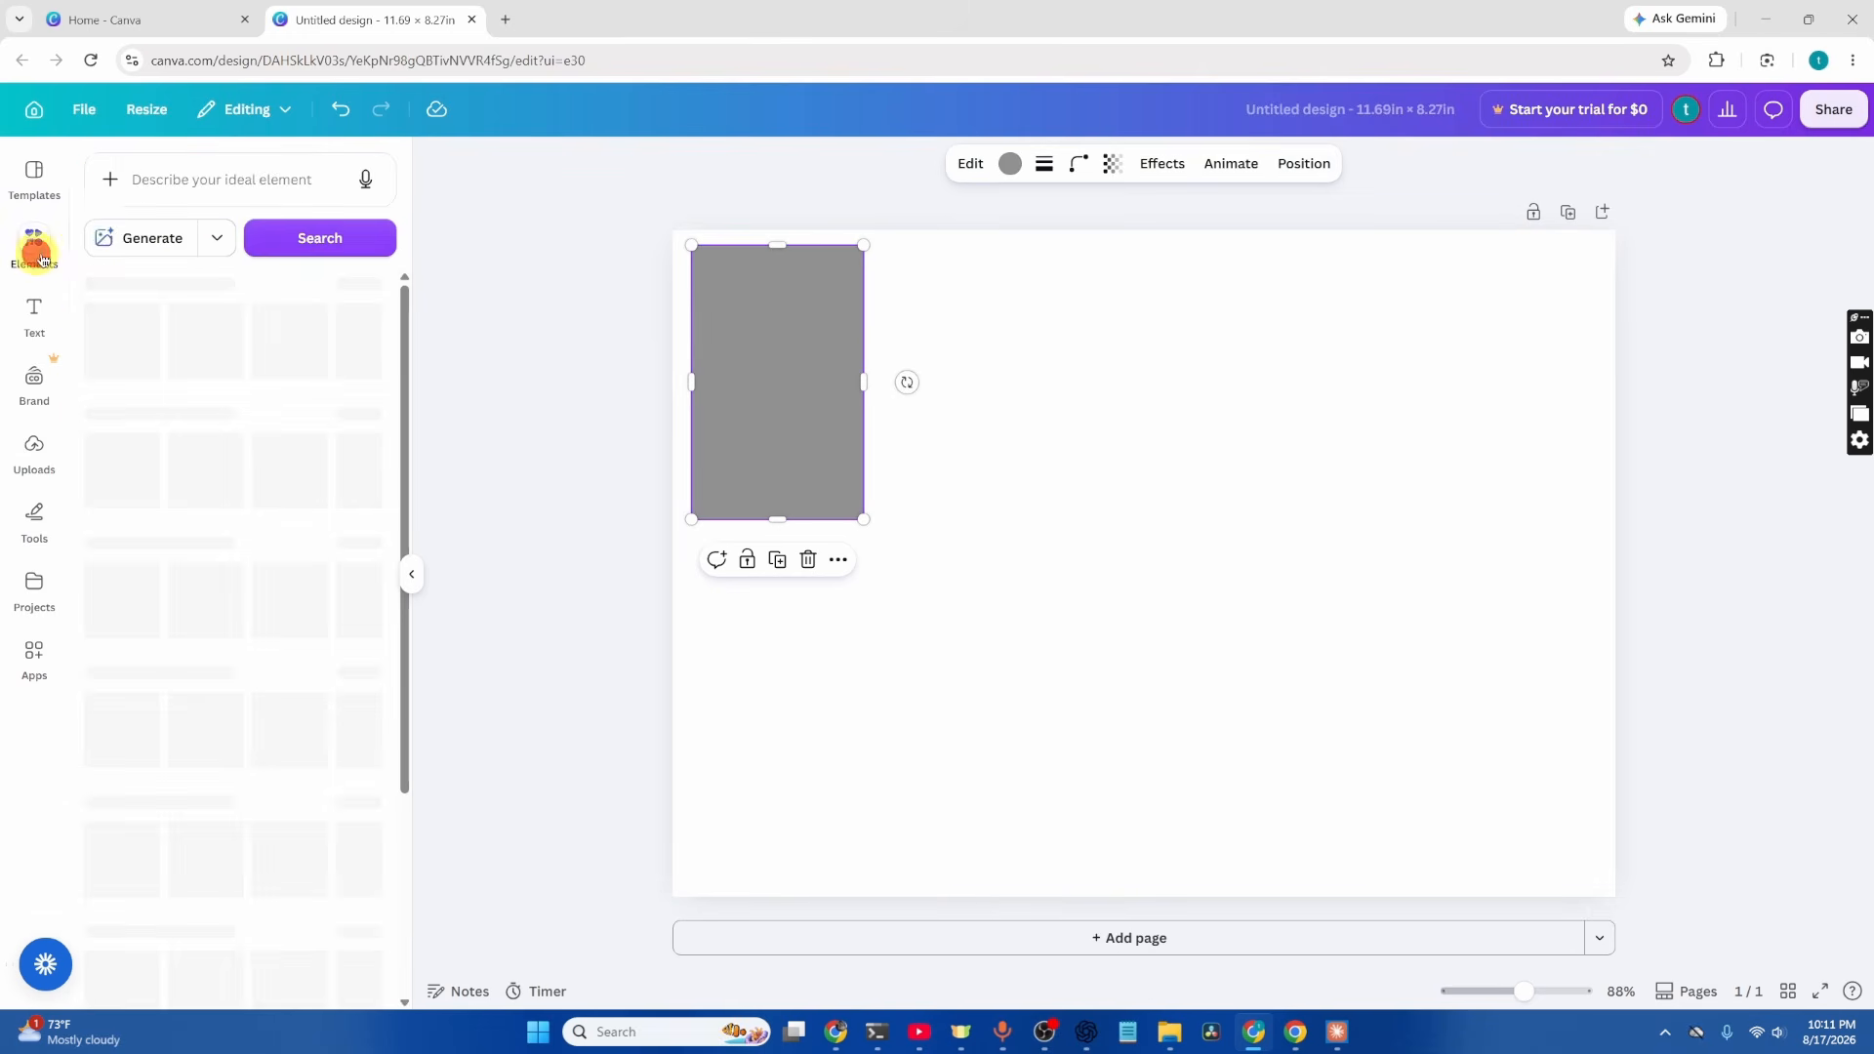
click(206, 183)
text(frame)
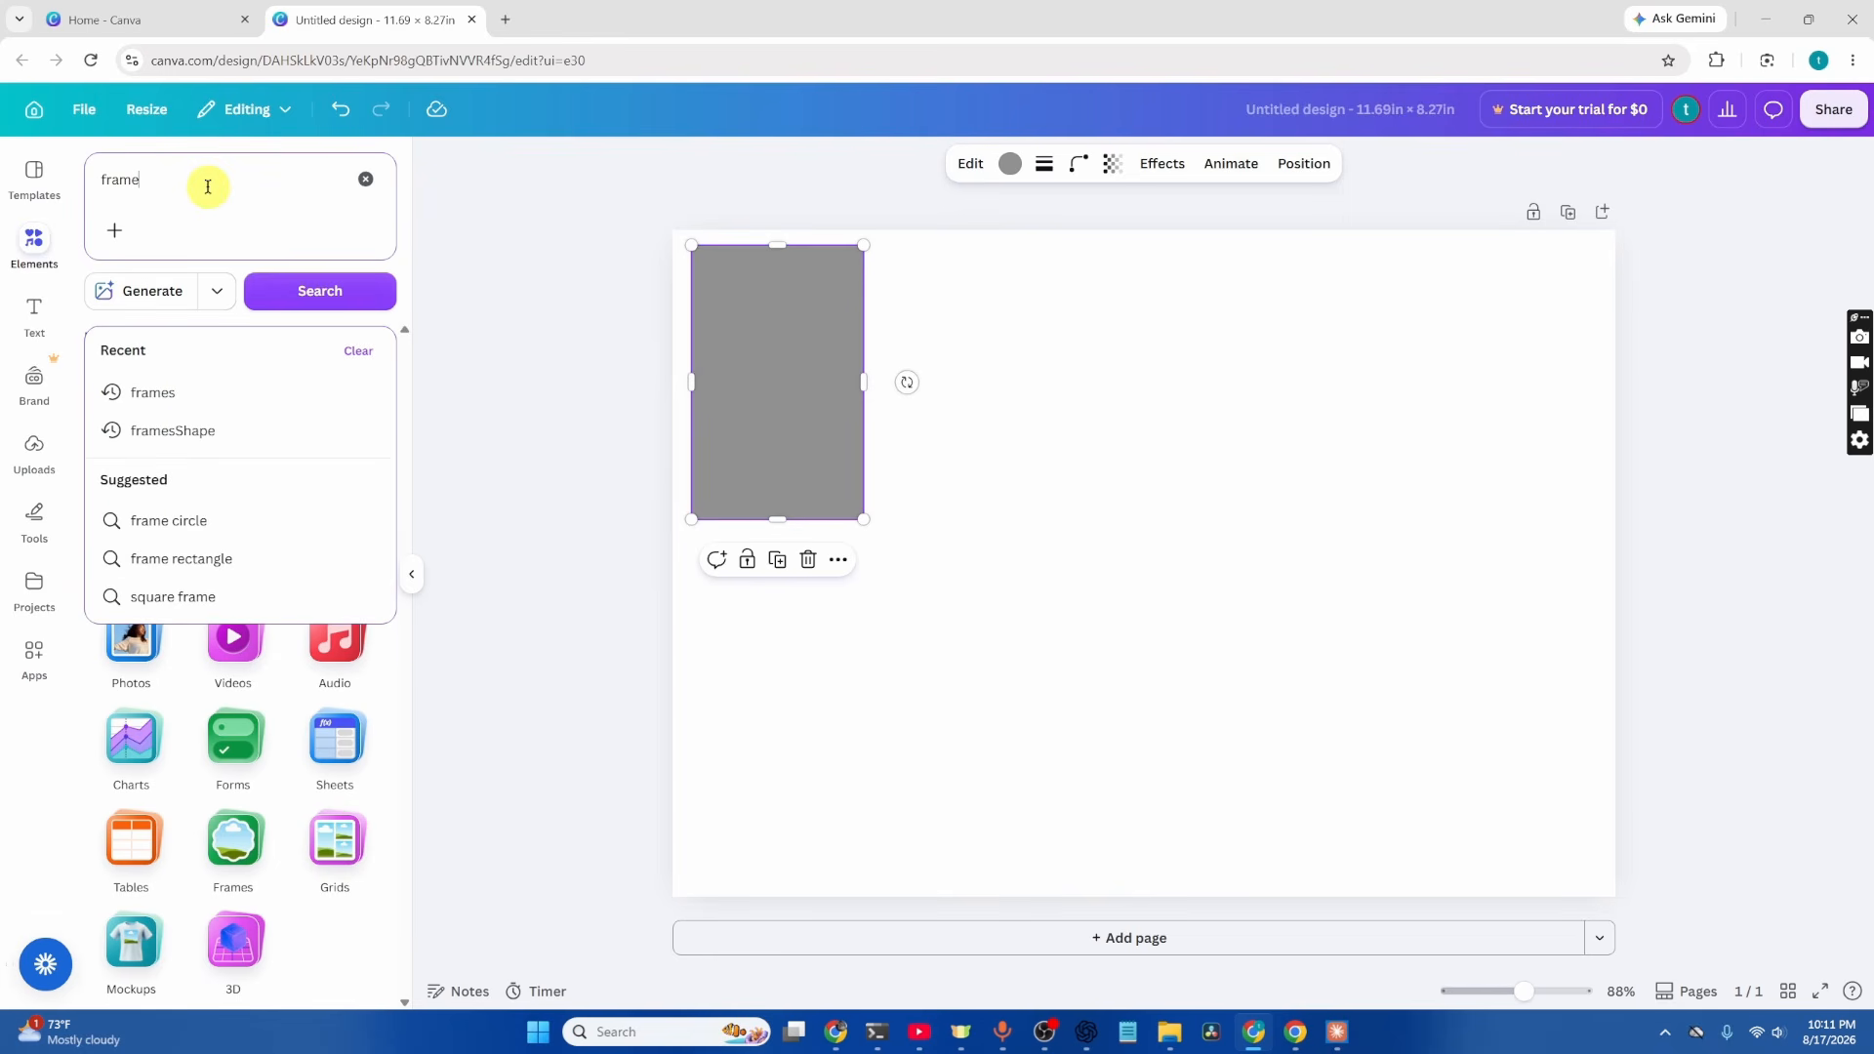
key(Return)
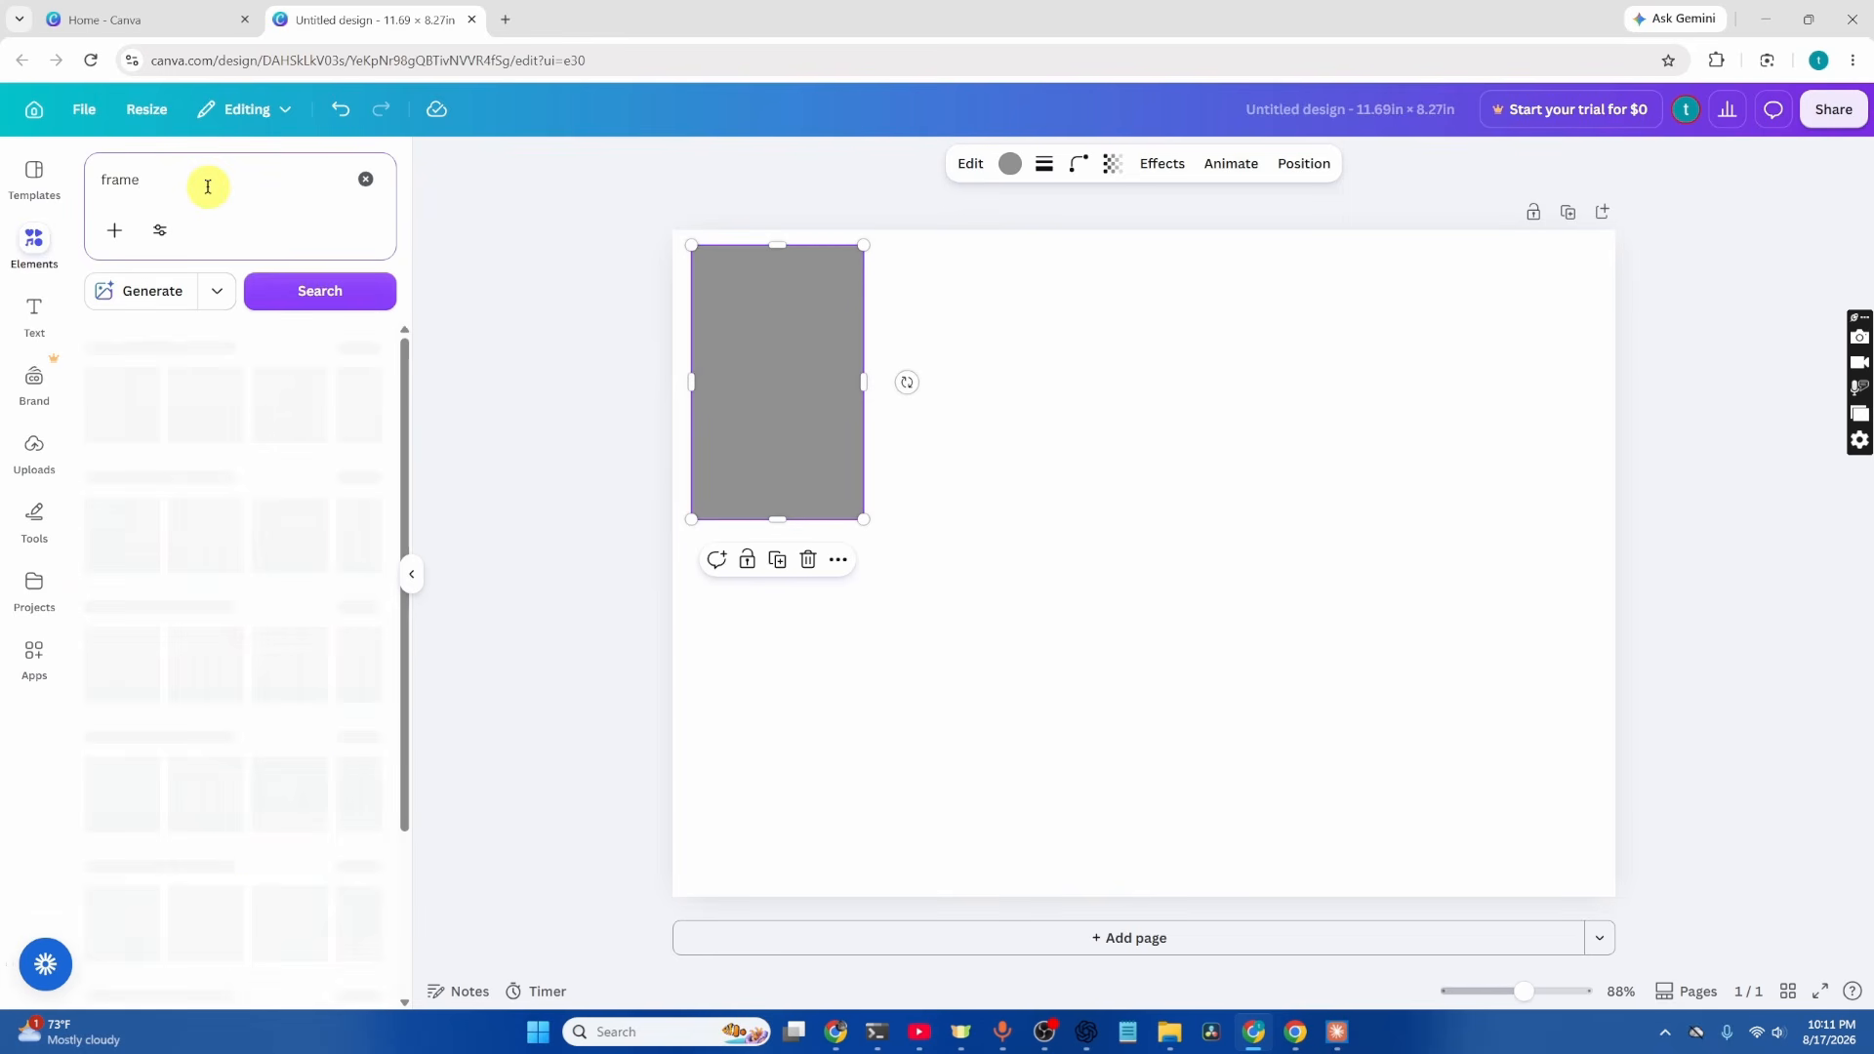
click(122, 458)
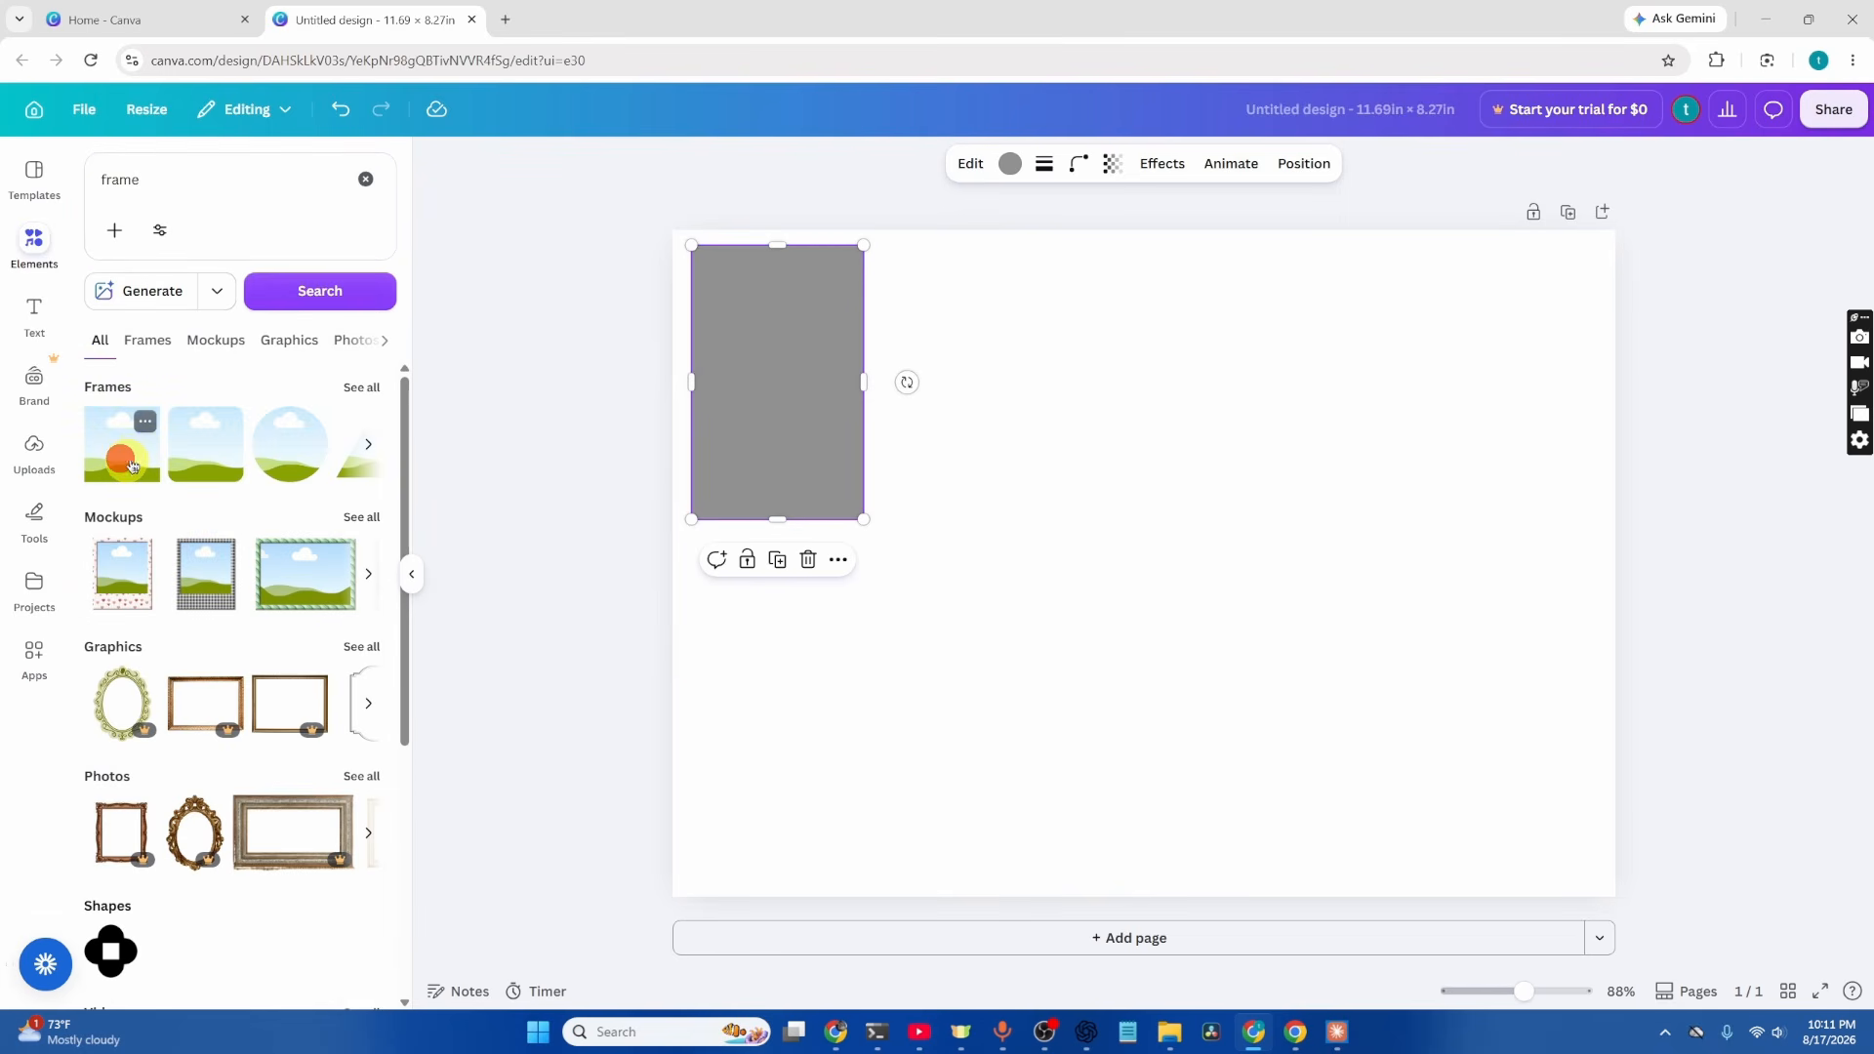
drag(132, 452, 736, 368)
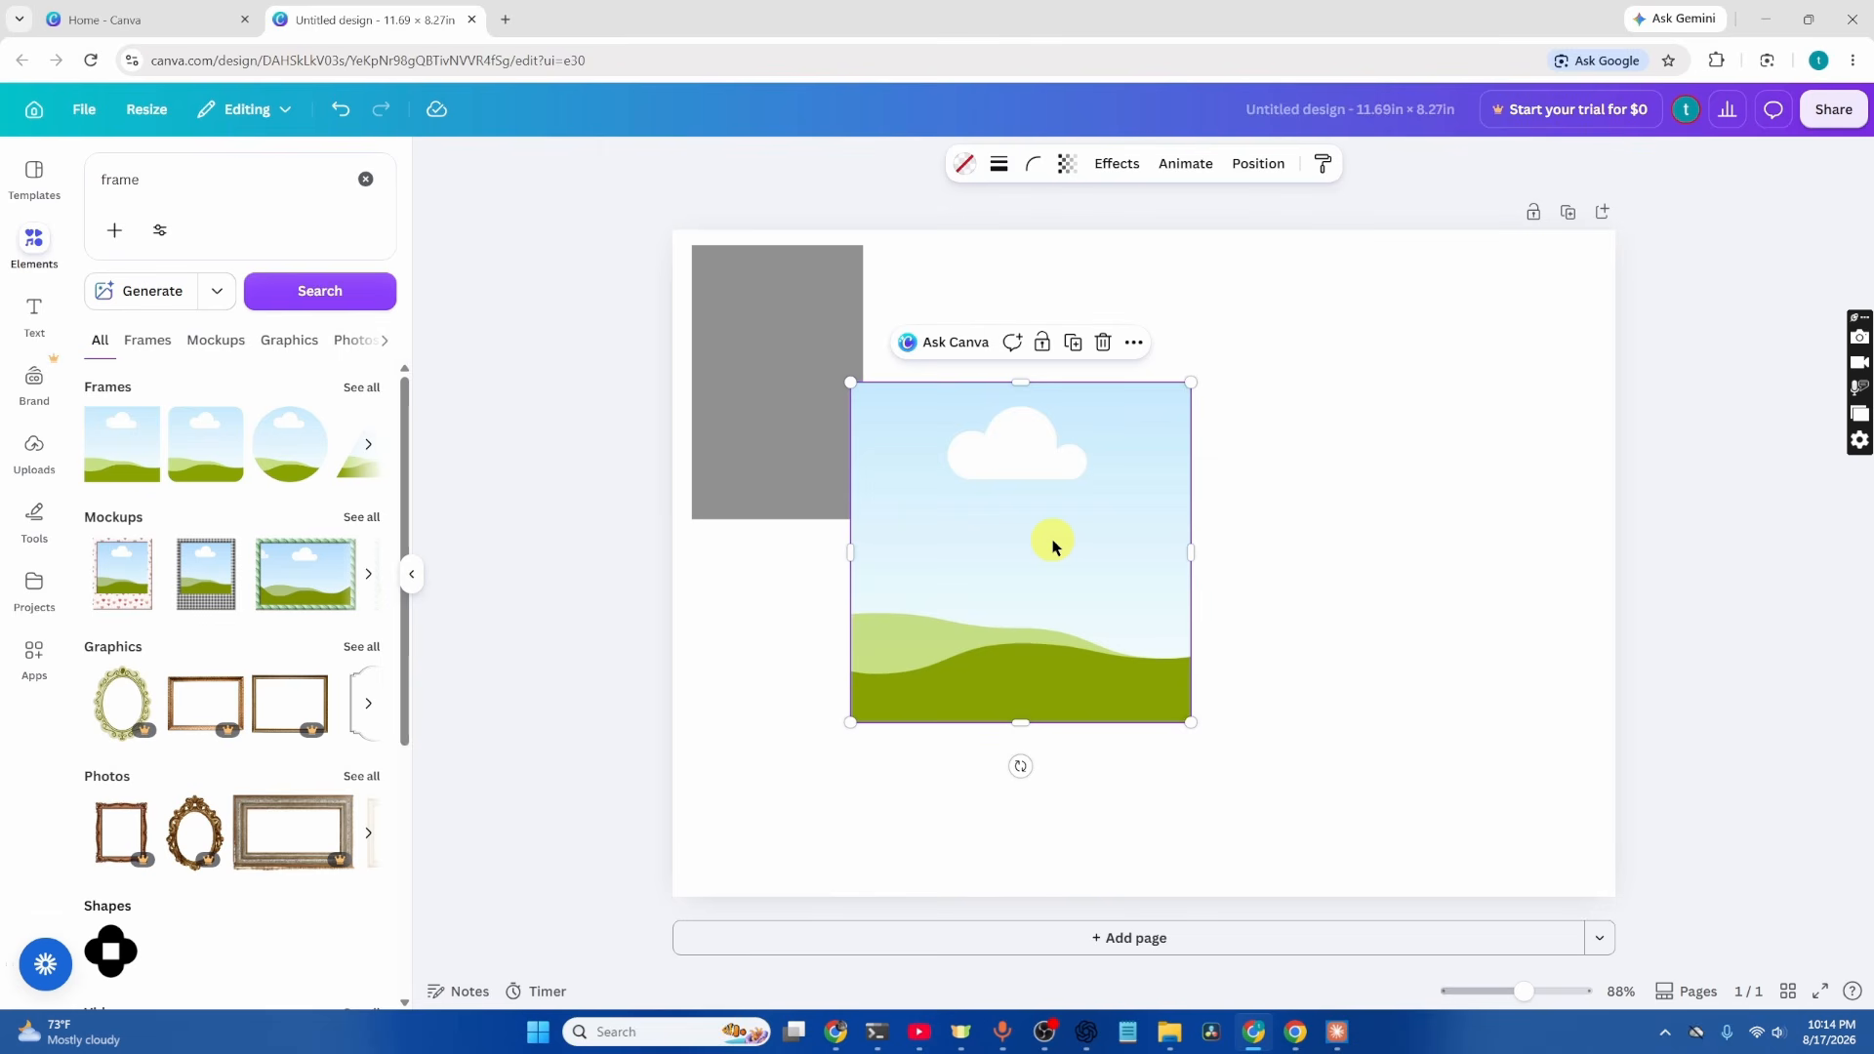
Set the frame's width to 1.8 in and its height to 2.5 in
click(1258, 163)
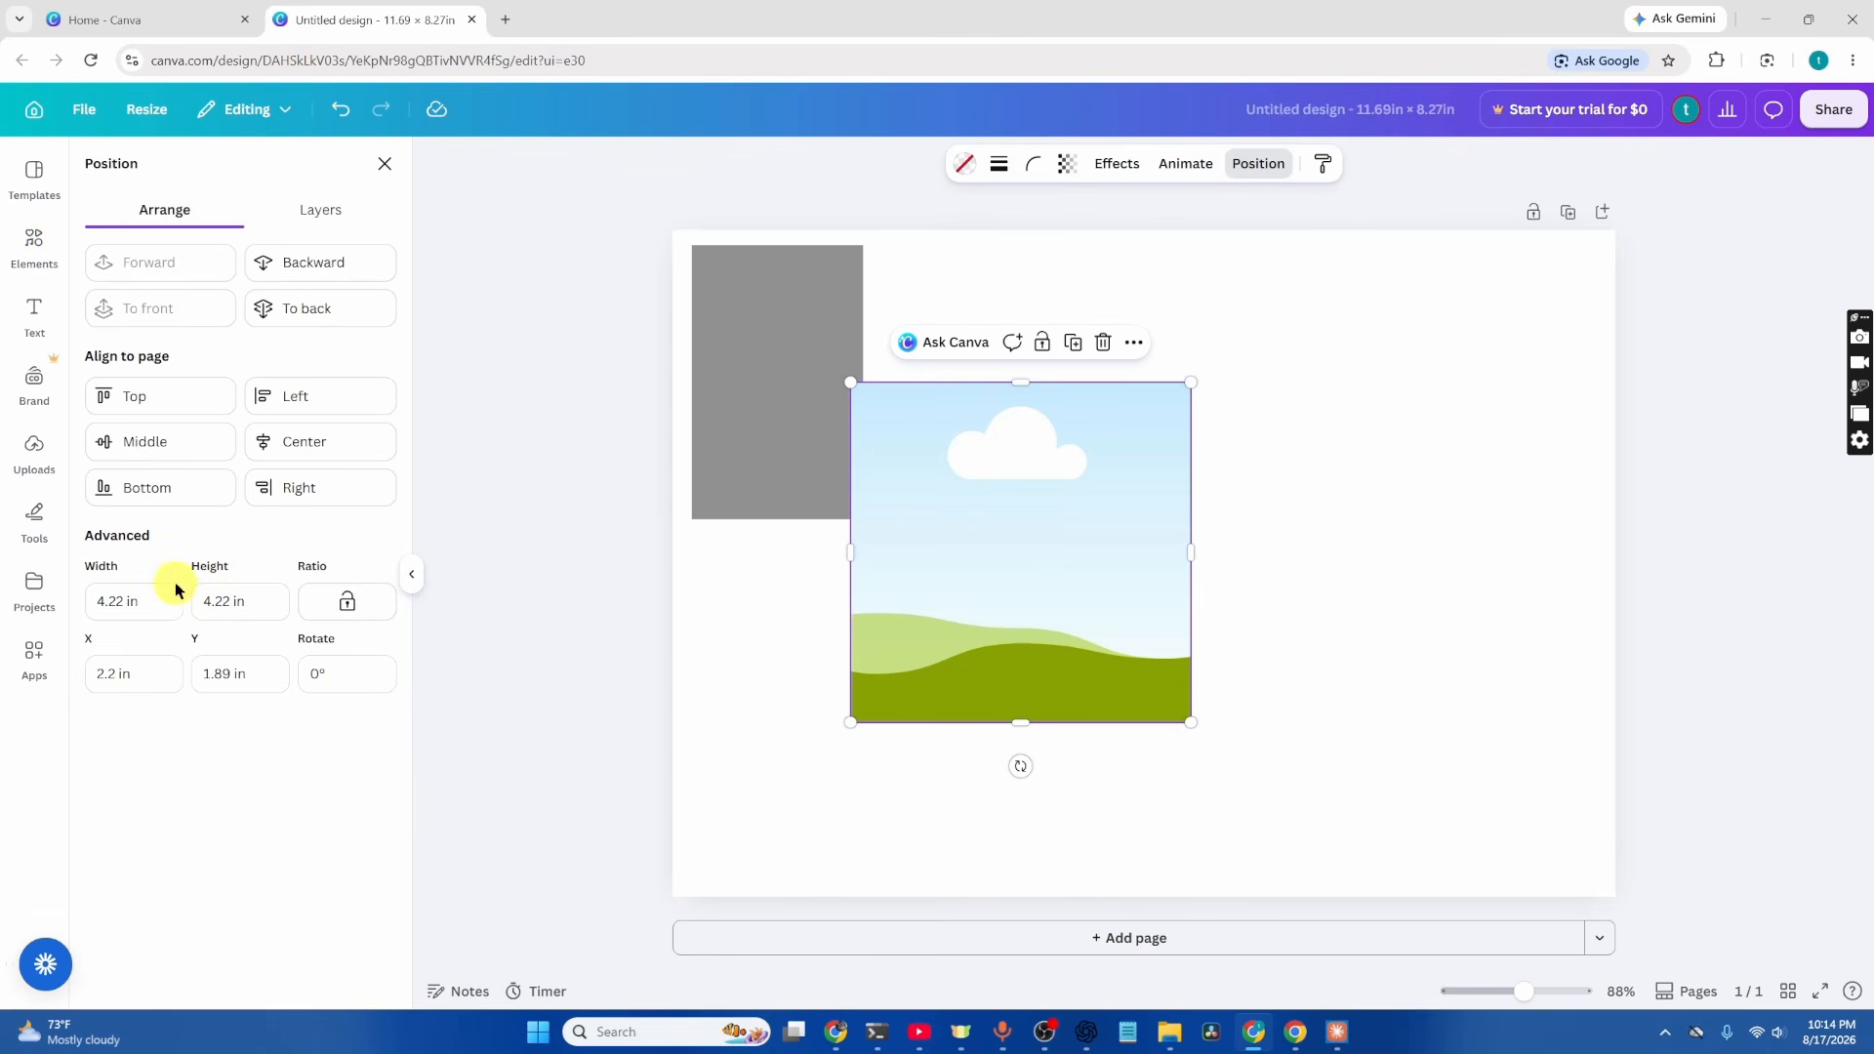
click(156, 600)
key(BackSpace)
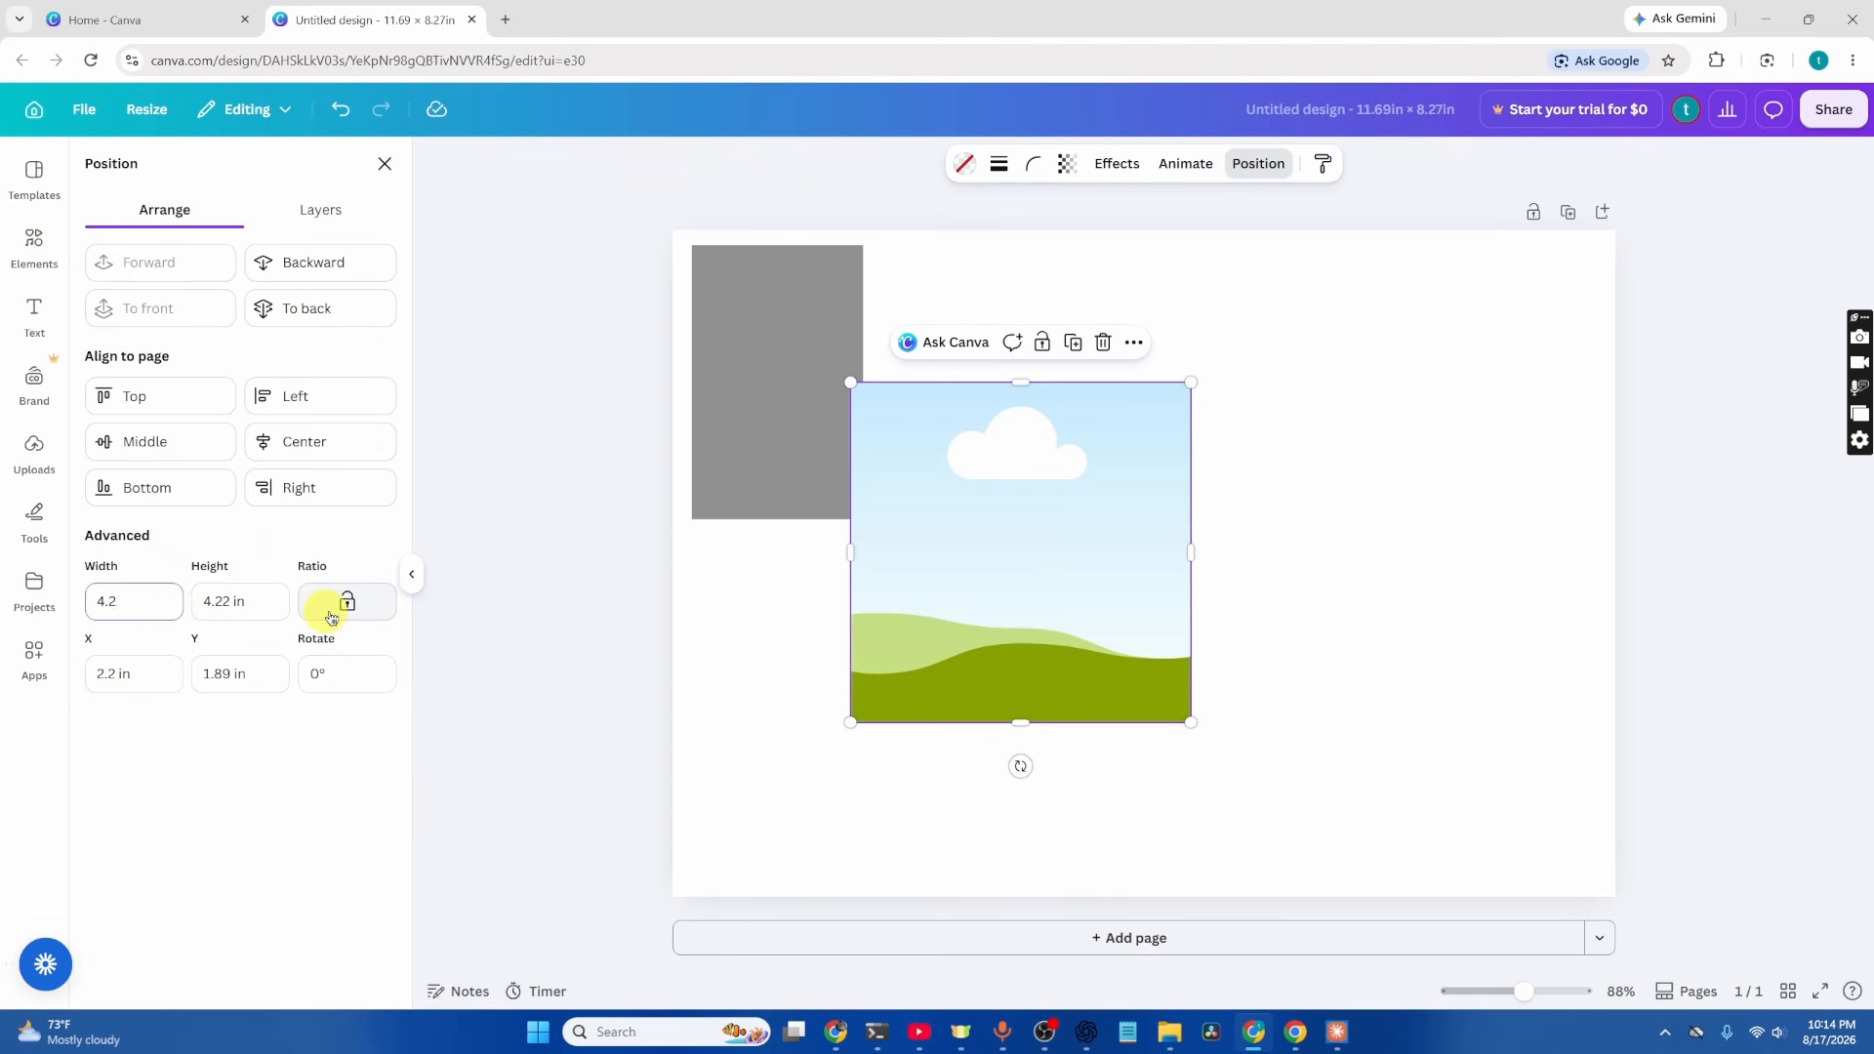
text(1.8)
click(248, 599)
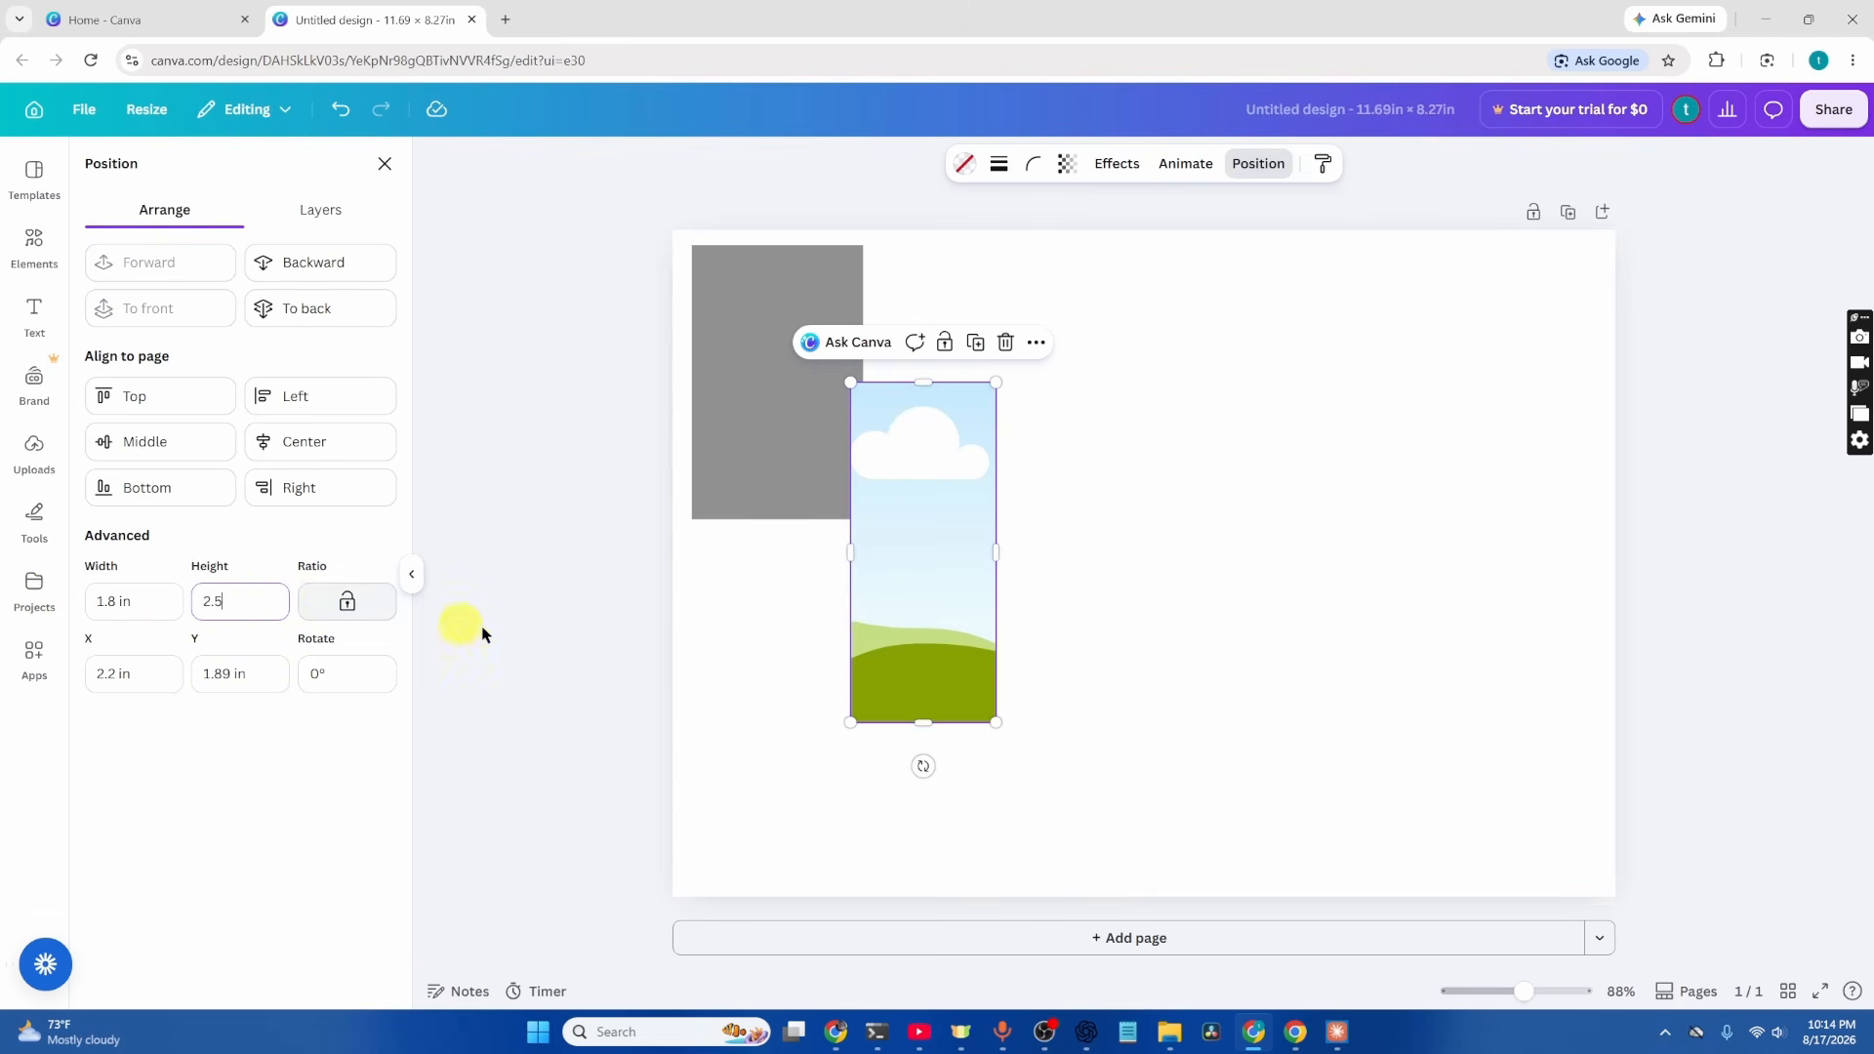
key(Return)
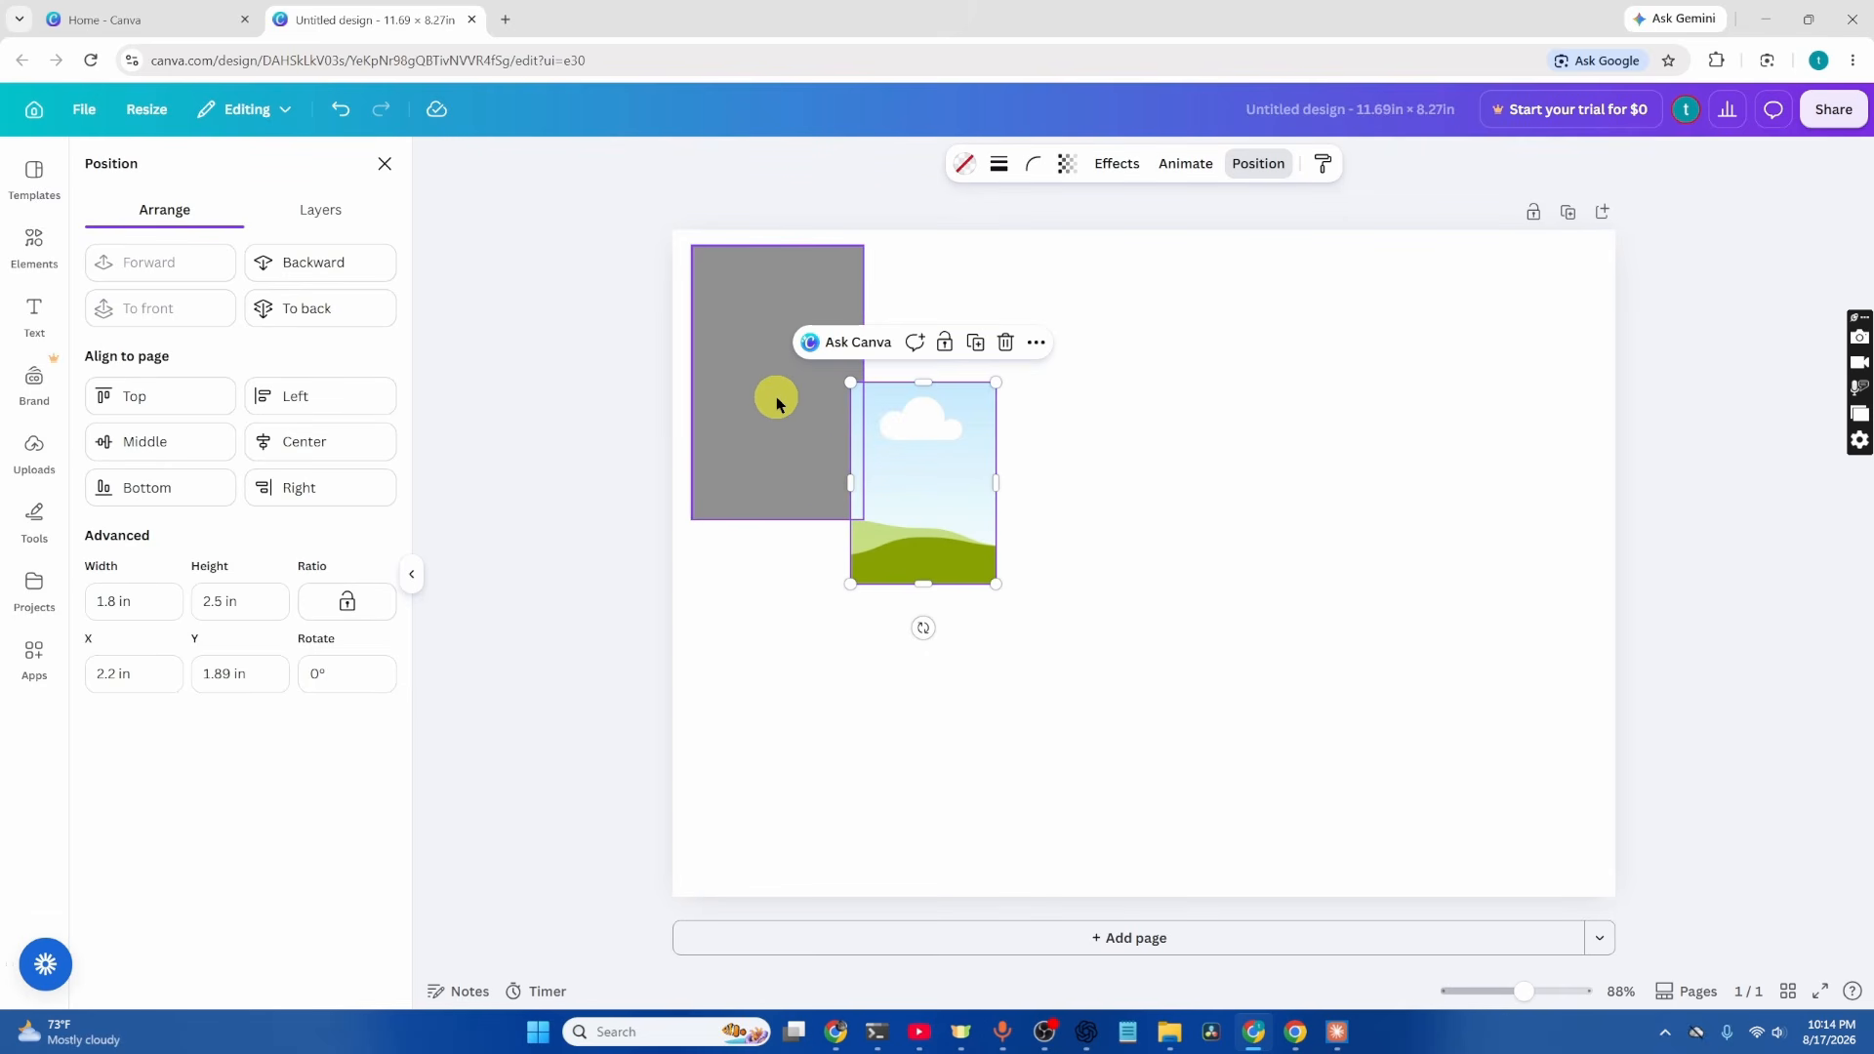
Fill the grey rectangle with white and give it a solid border with a stroke weight of 1
click(754, 333)
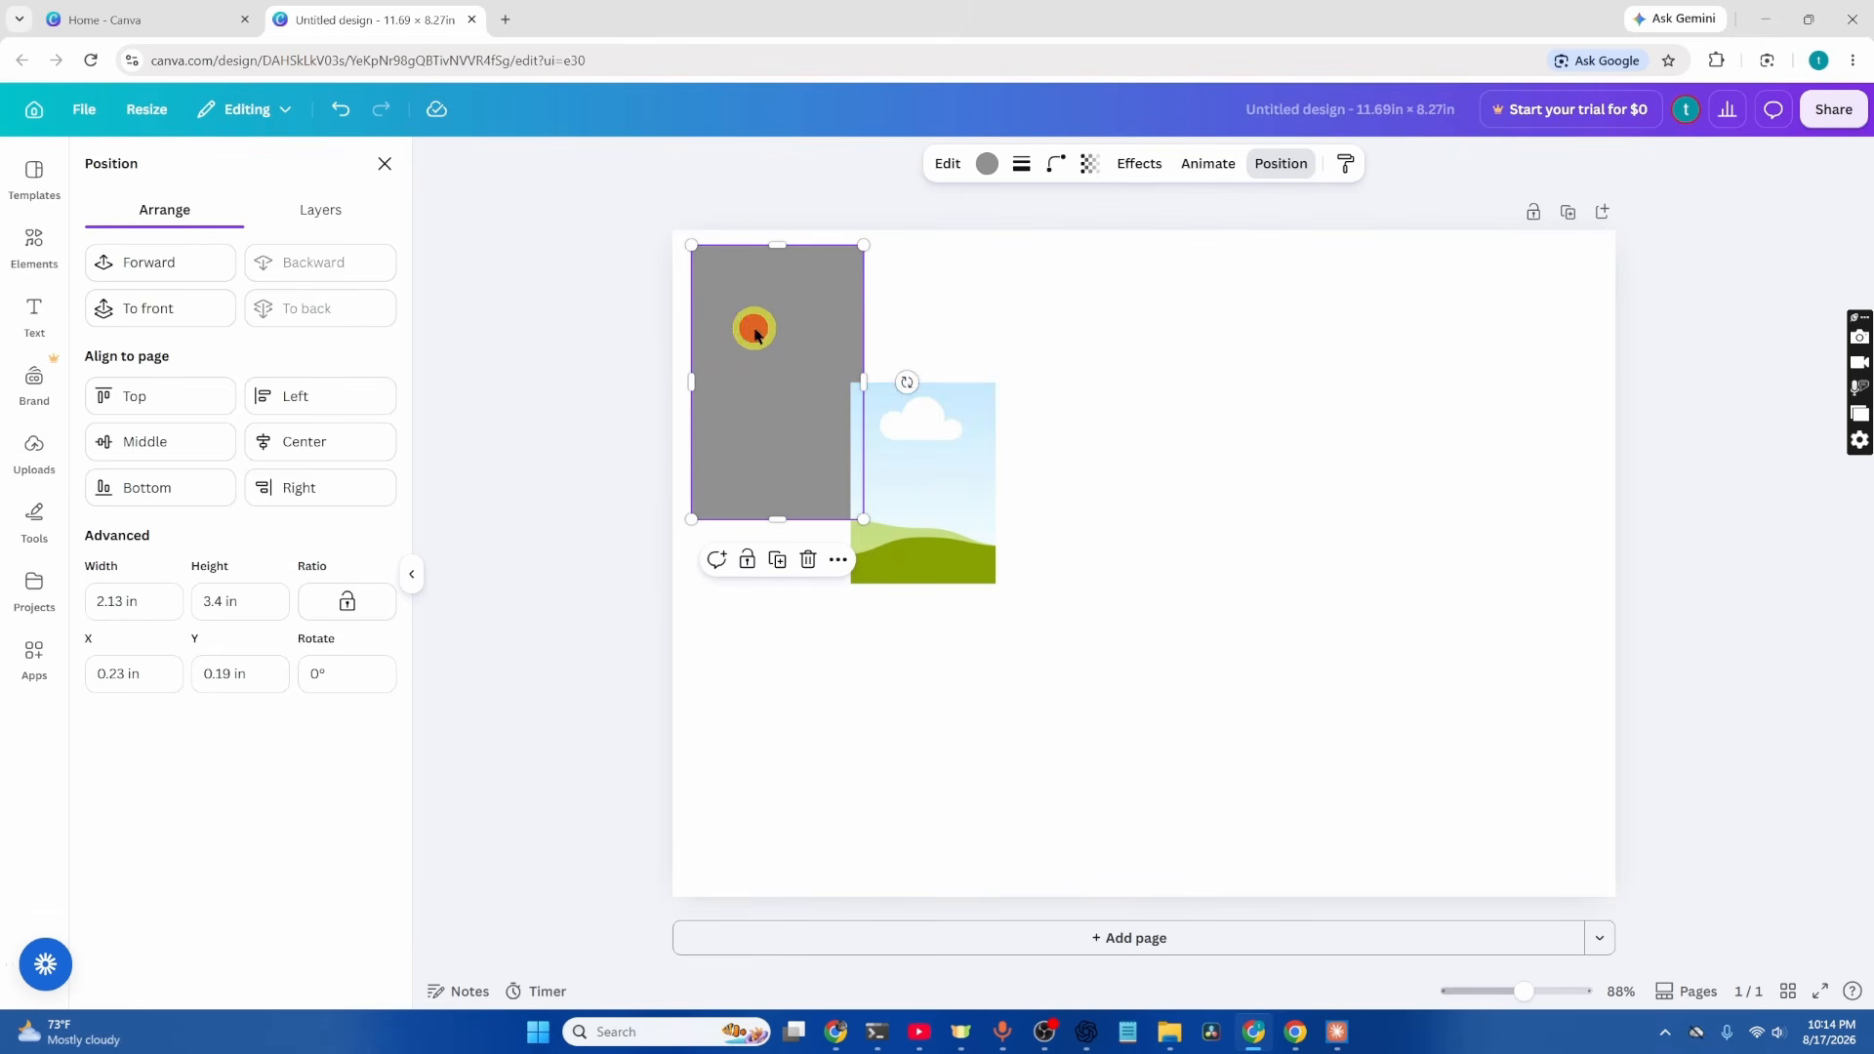
click(987, 163)
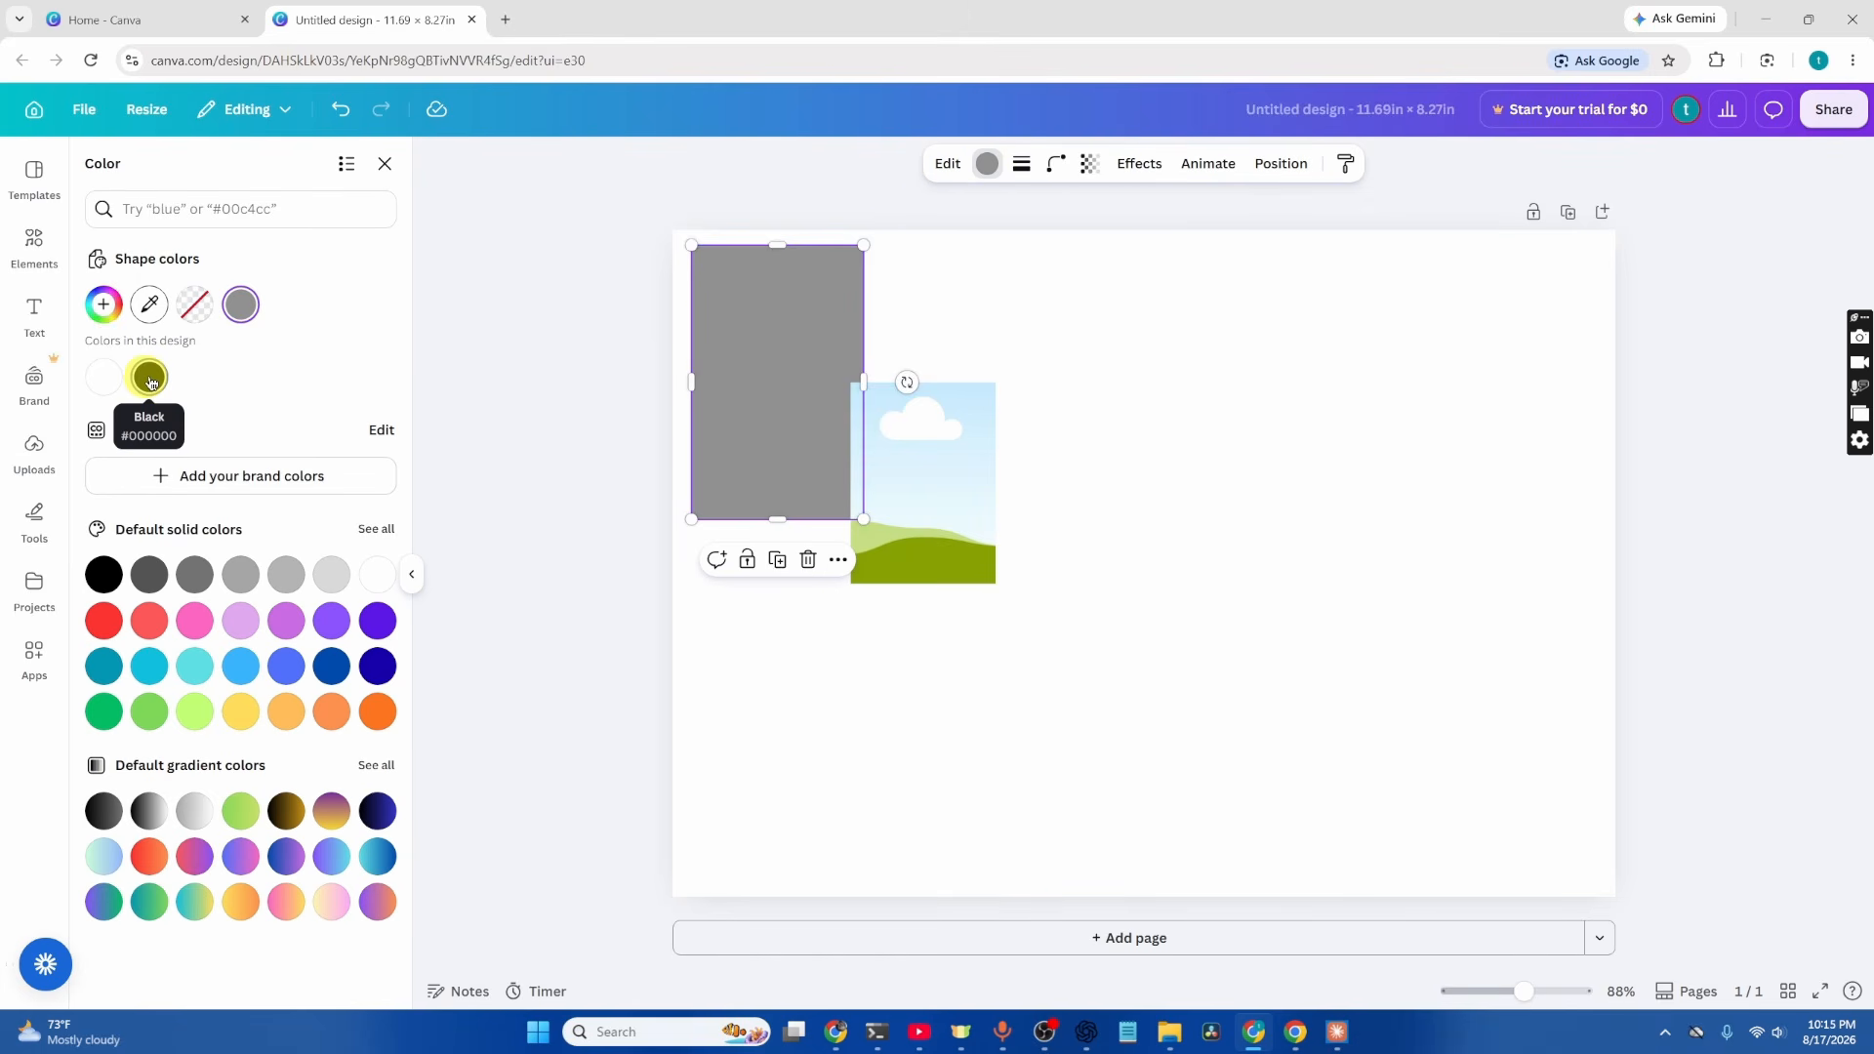
click(94, 373)
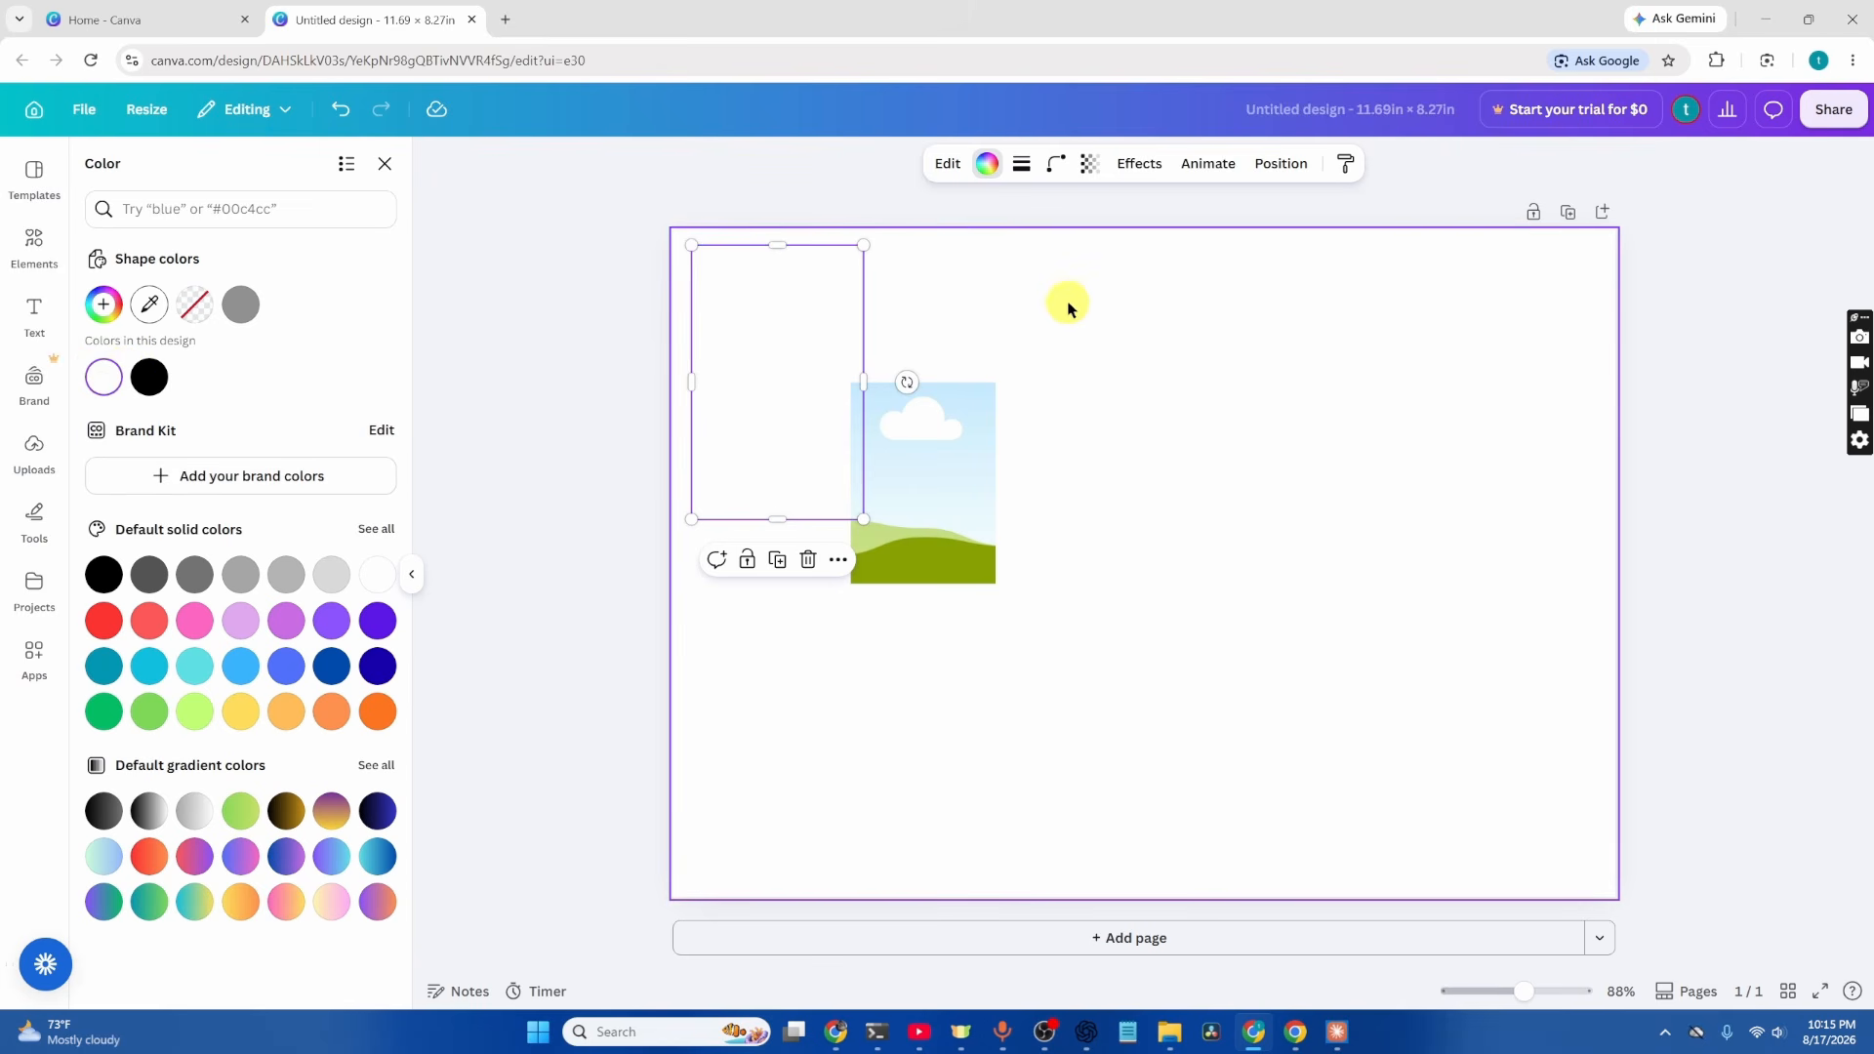
click(1025, 168)
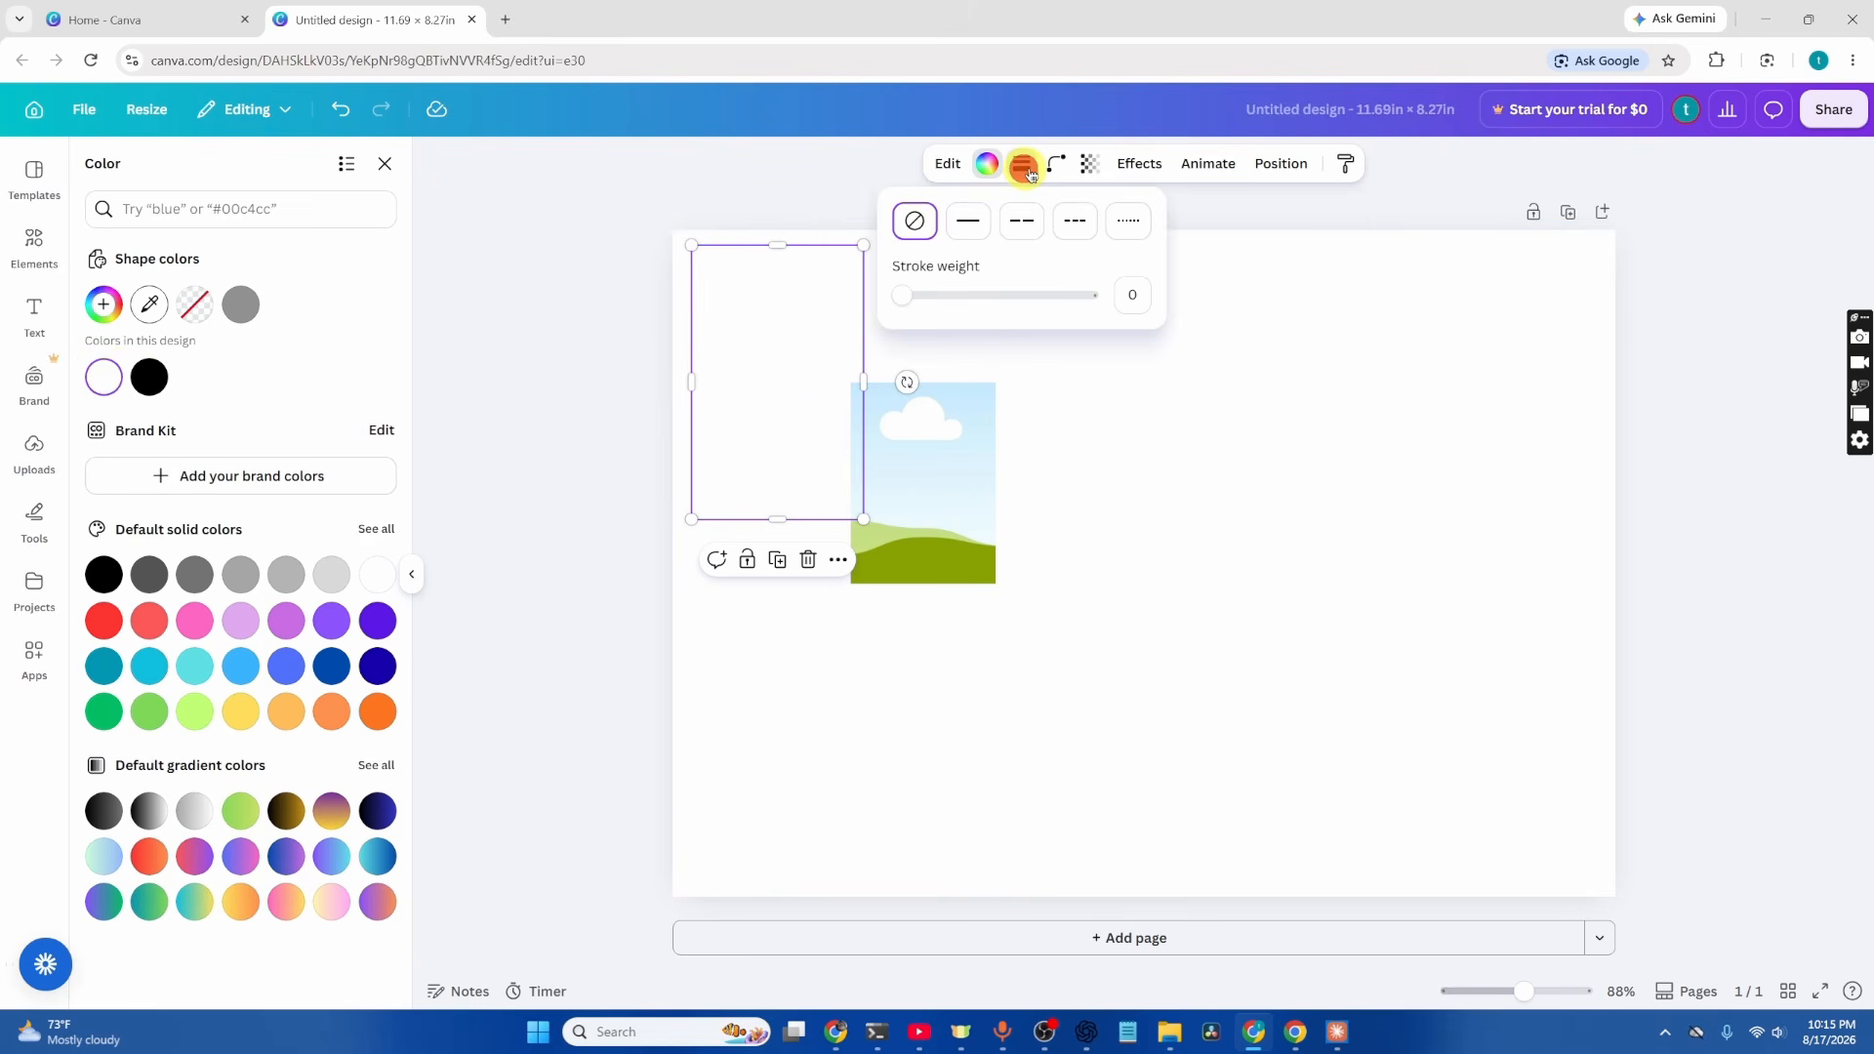
click(964, 230)
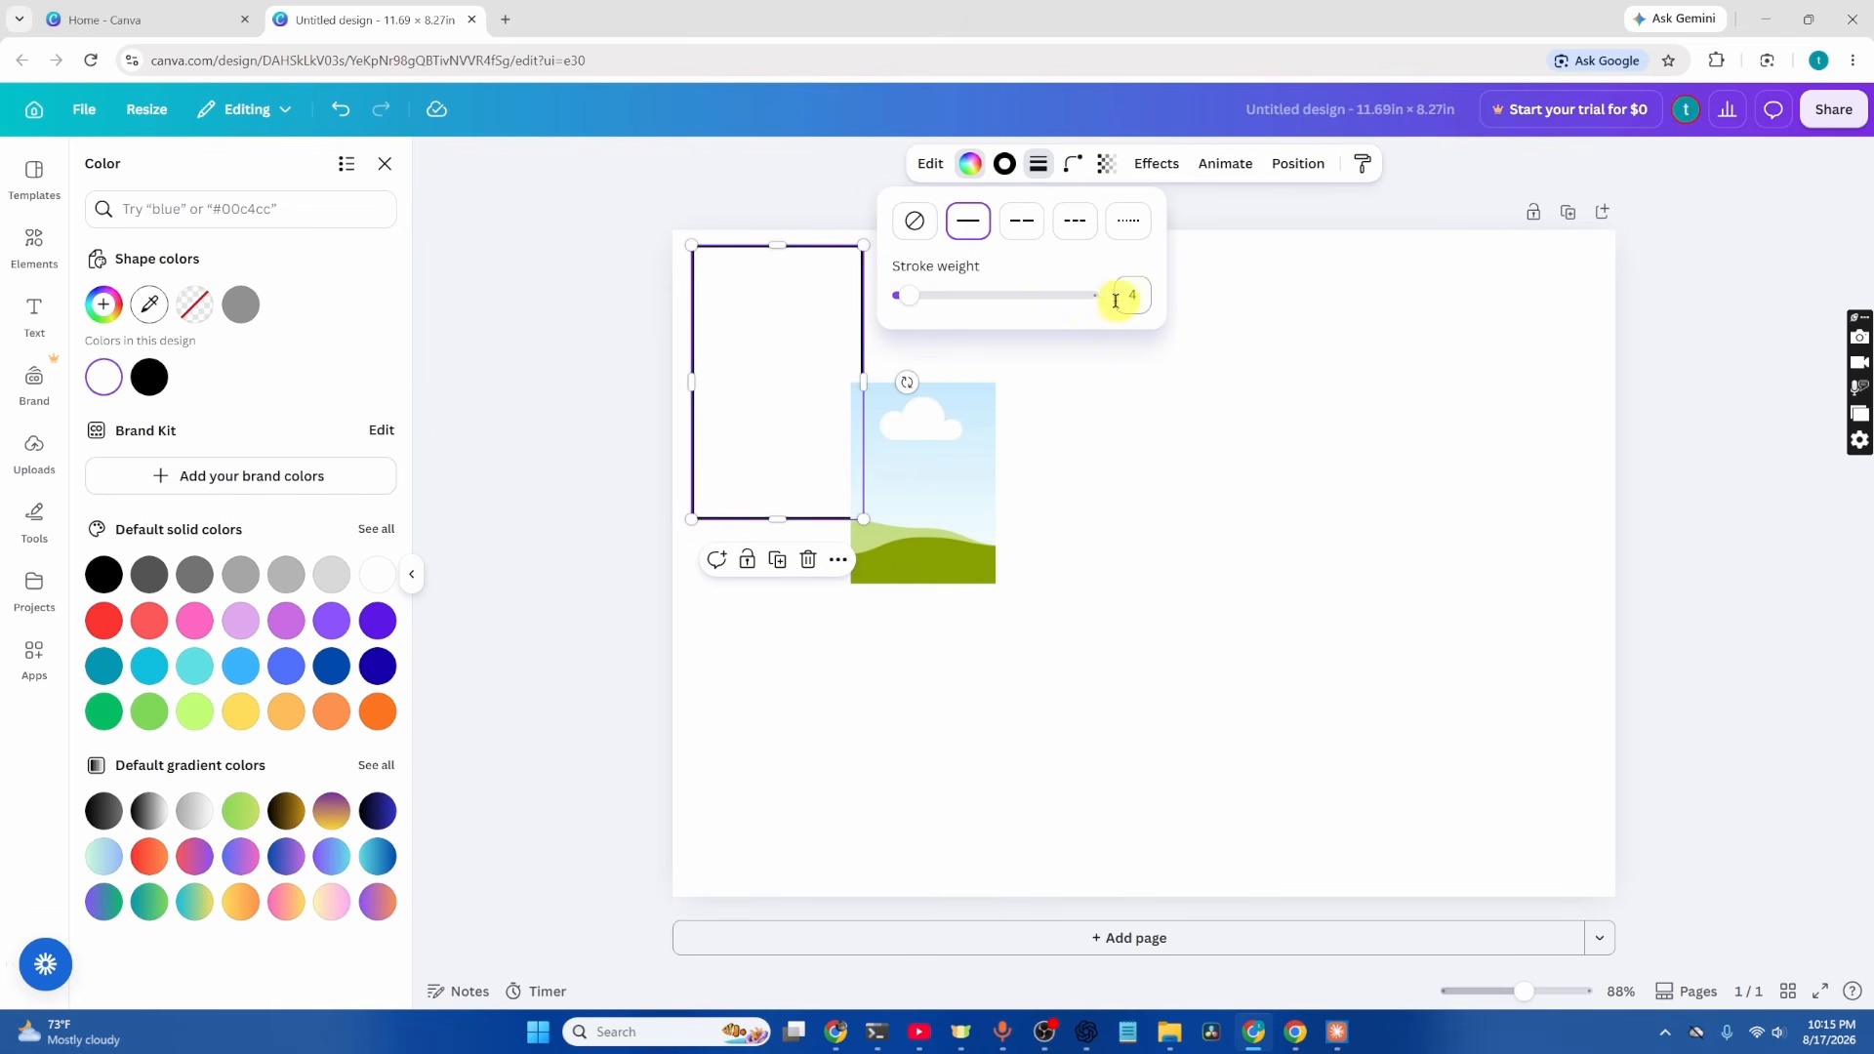
drag(920, 295, 903, 306)
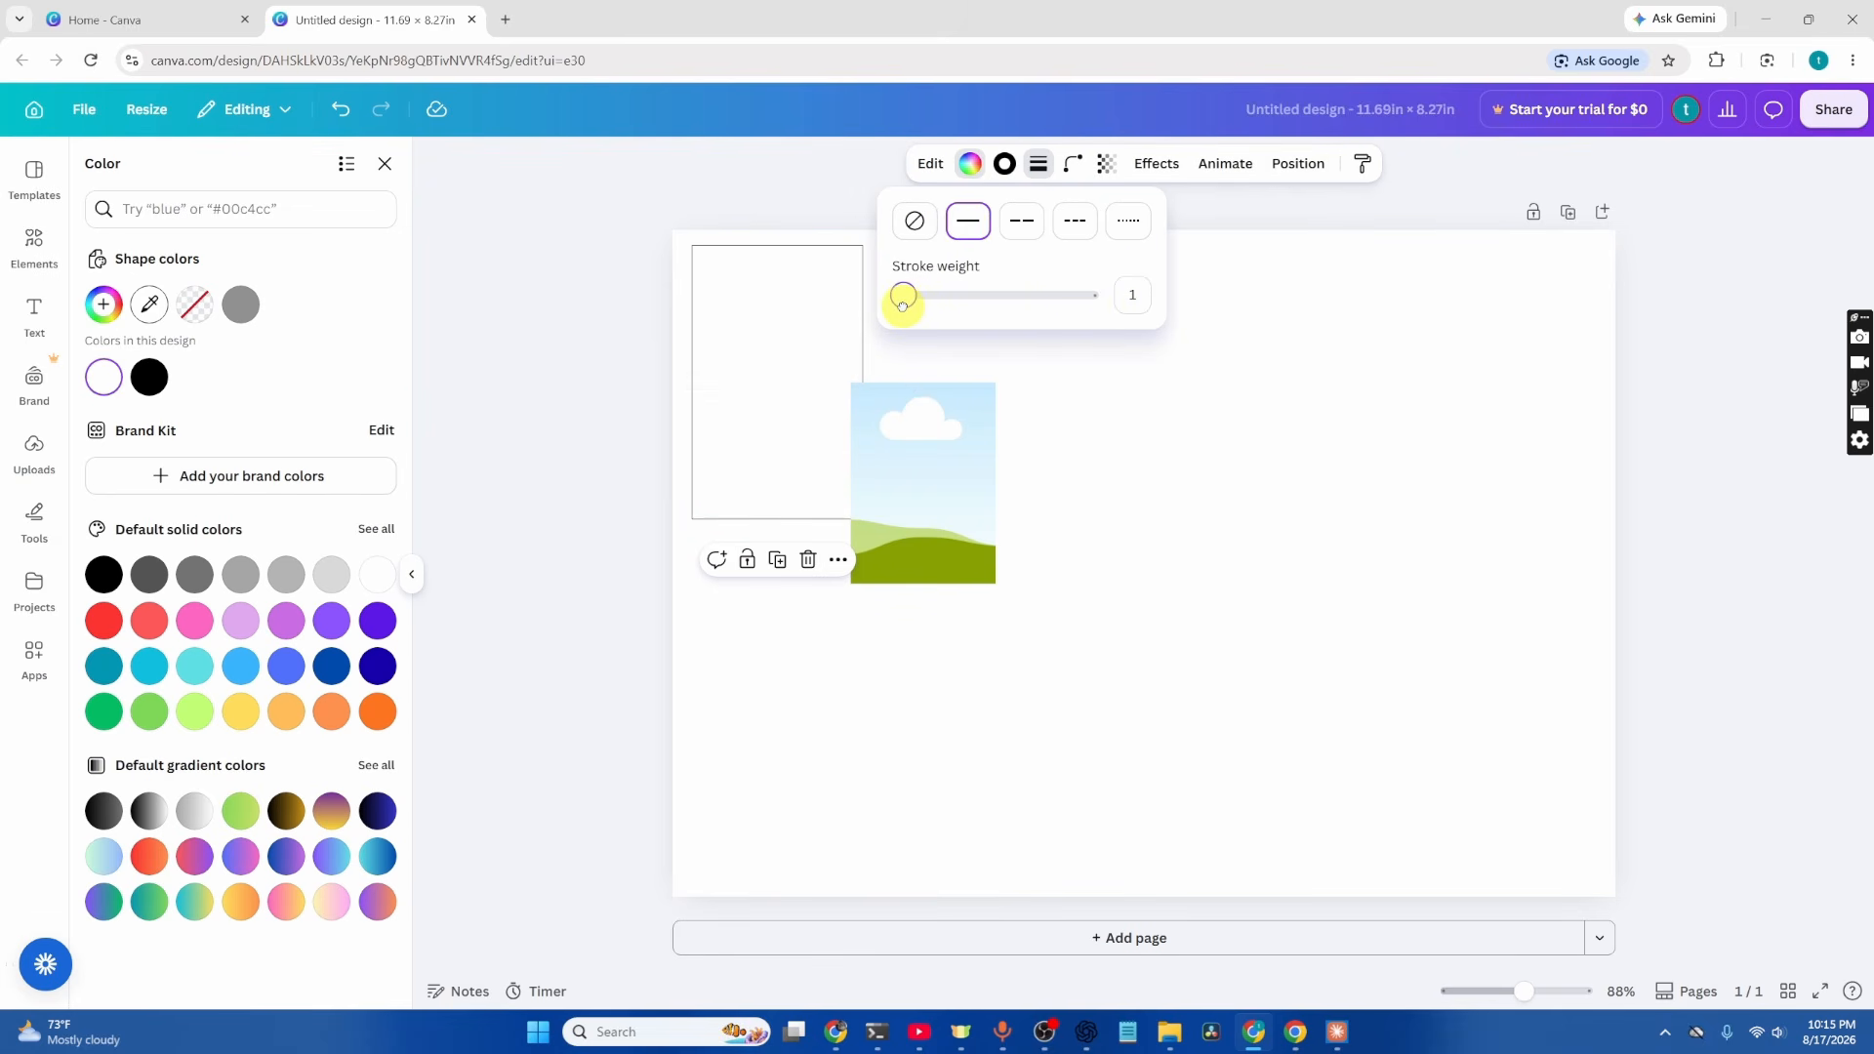
click(1213, 426)
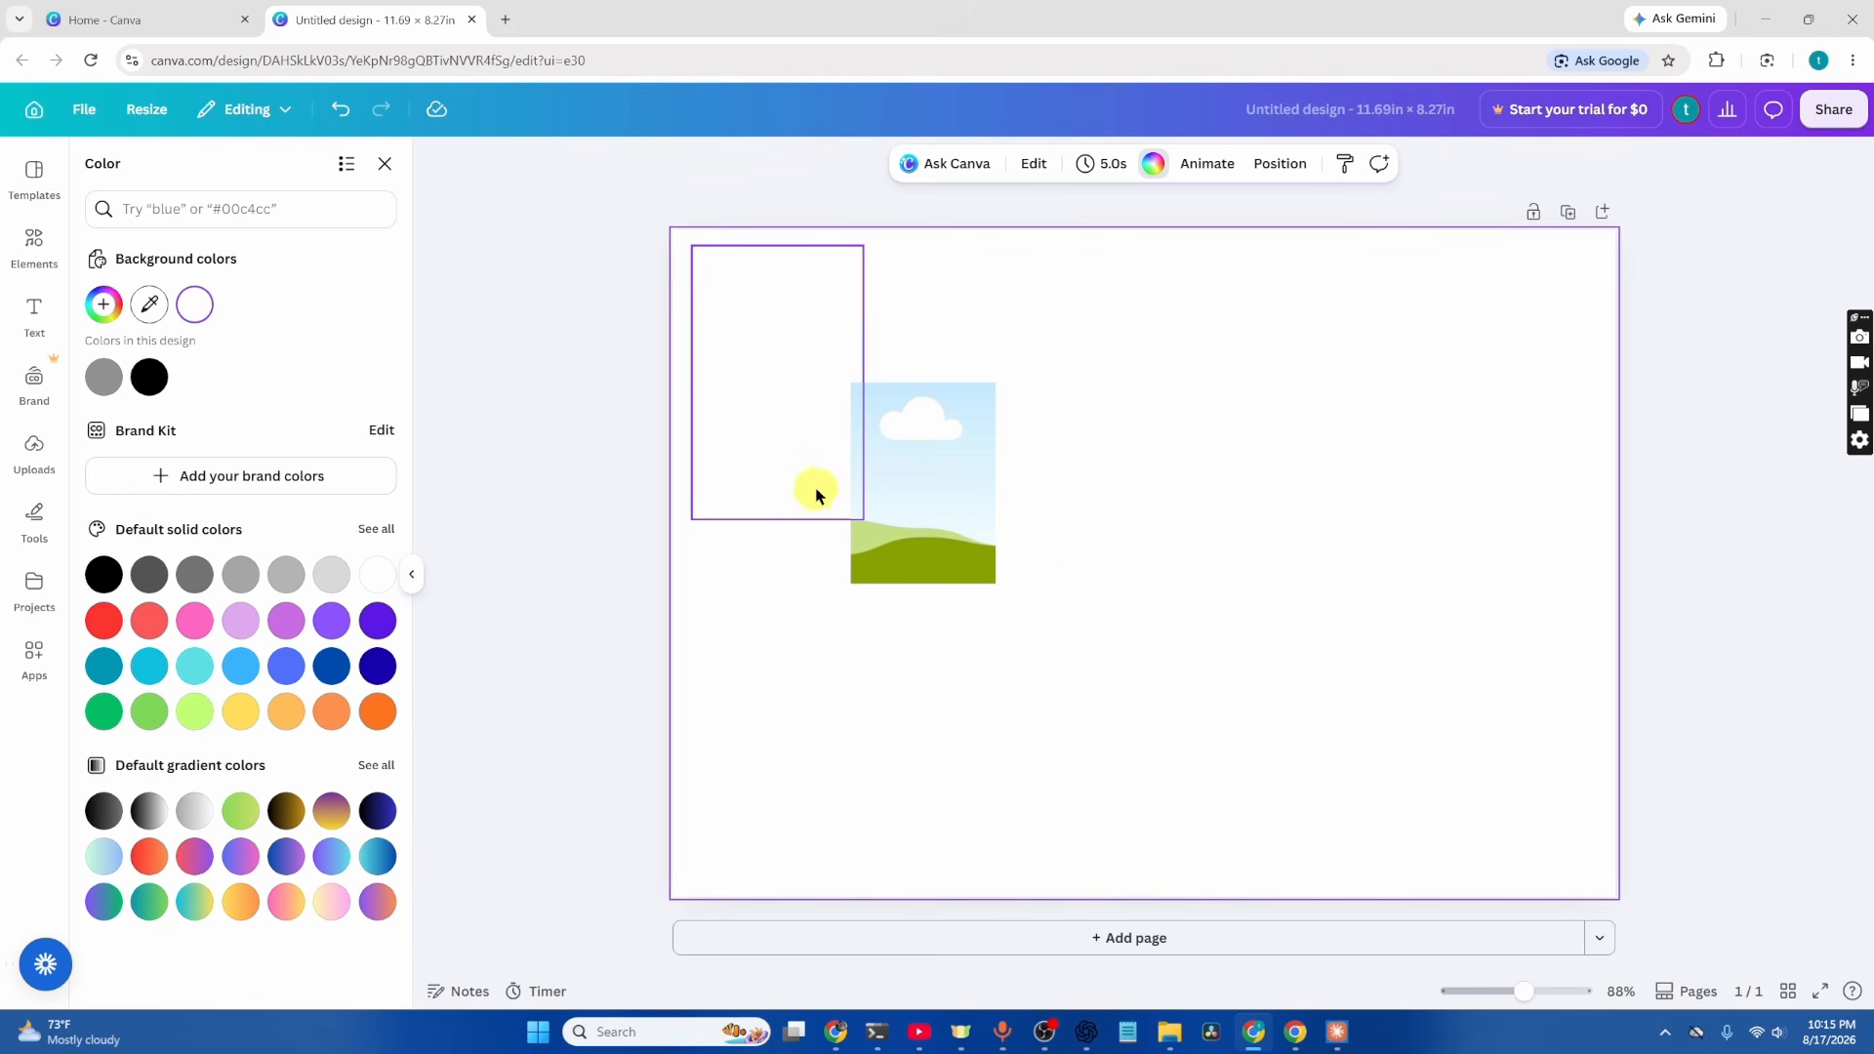
Move the frame into the upper part of the white rectangle, horizontally centred, and group the frame with the rectangle
click(950, 525)
drag(950, 524, 800, 404)
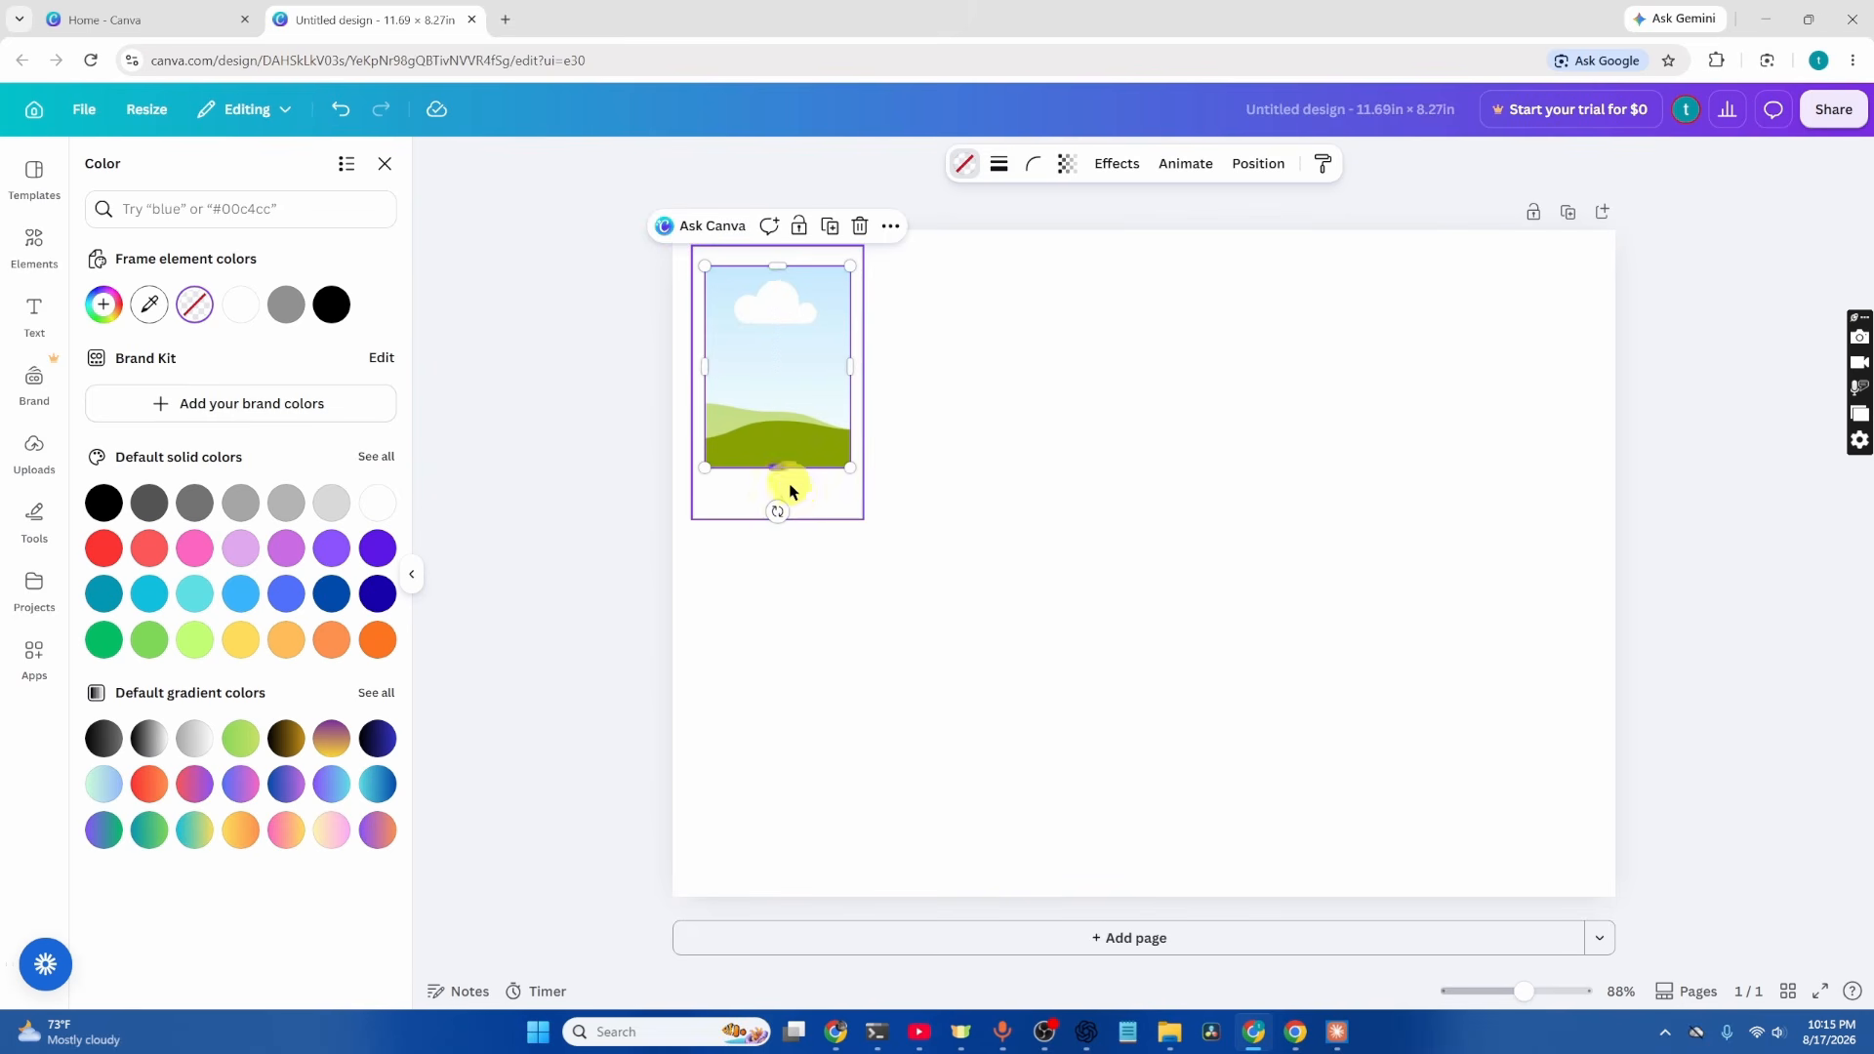
click(960, 374)
drag(961, 374, 787, 372)
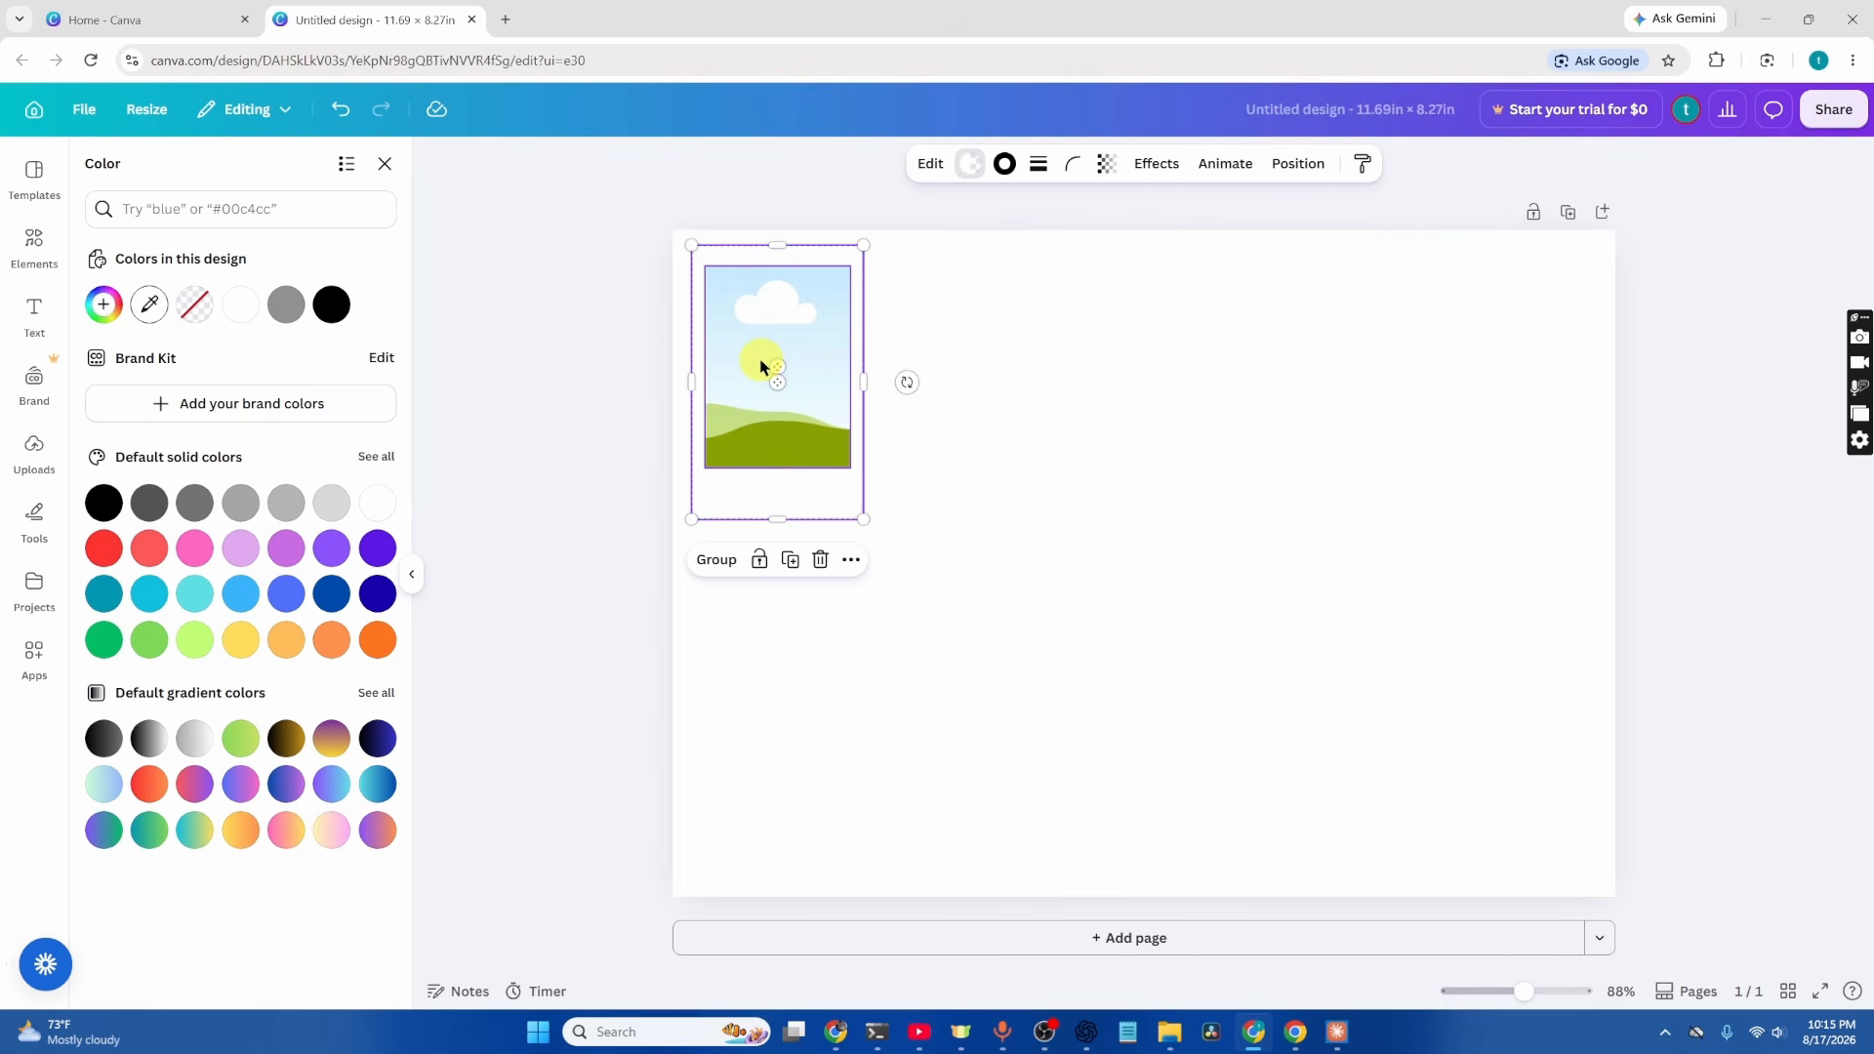
click(717, 560)
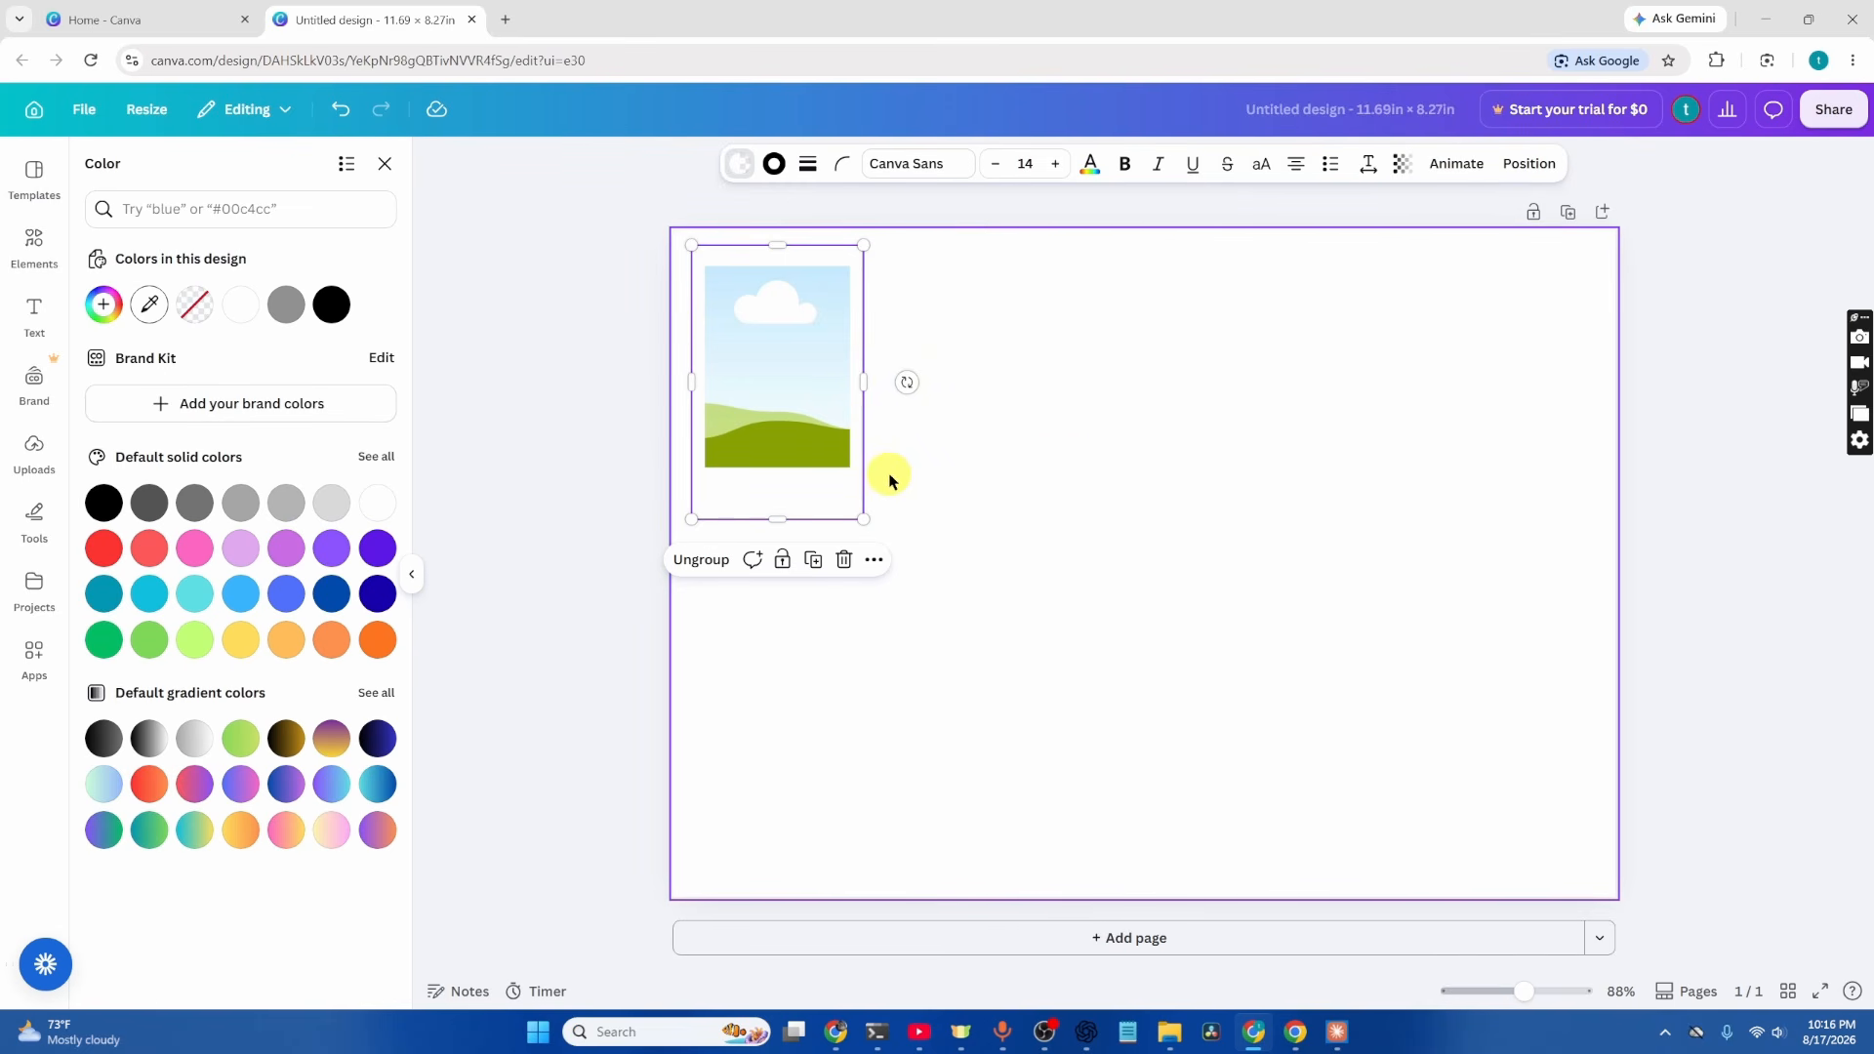
Duplicate the grouped Polaroid frame into an evenly spaced row of five, and duplicate that row below to make two rows
drag(828, 469, 841, 483)
drag(773, 427, 976, 420)
drag(1278, 477, 785, 398)
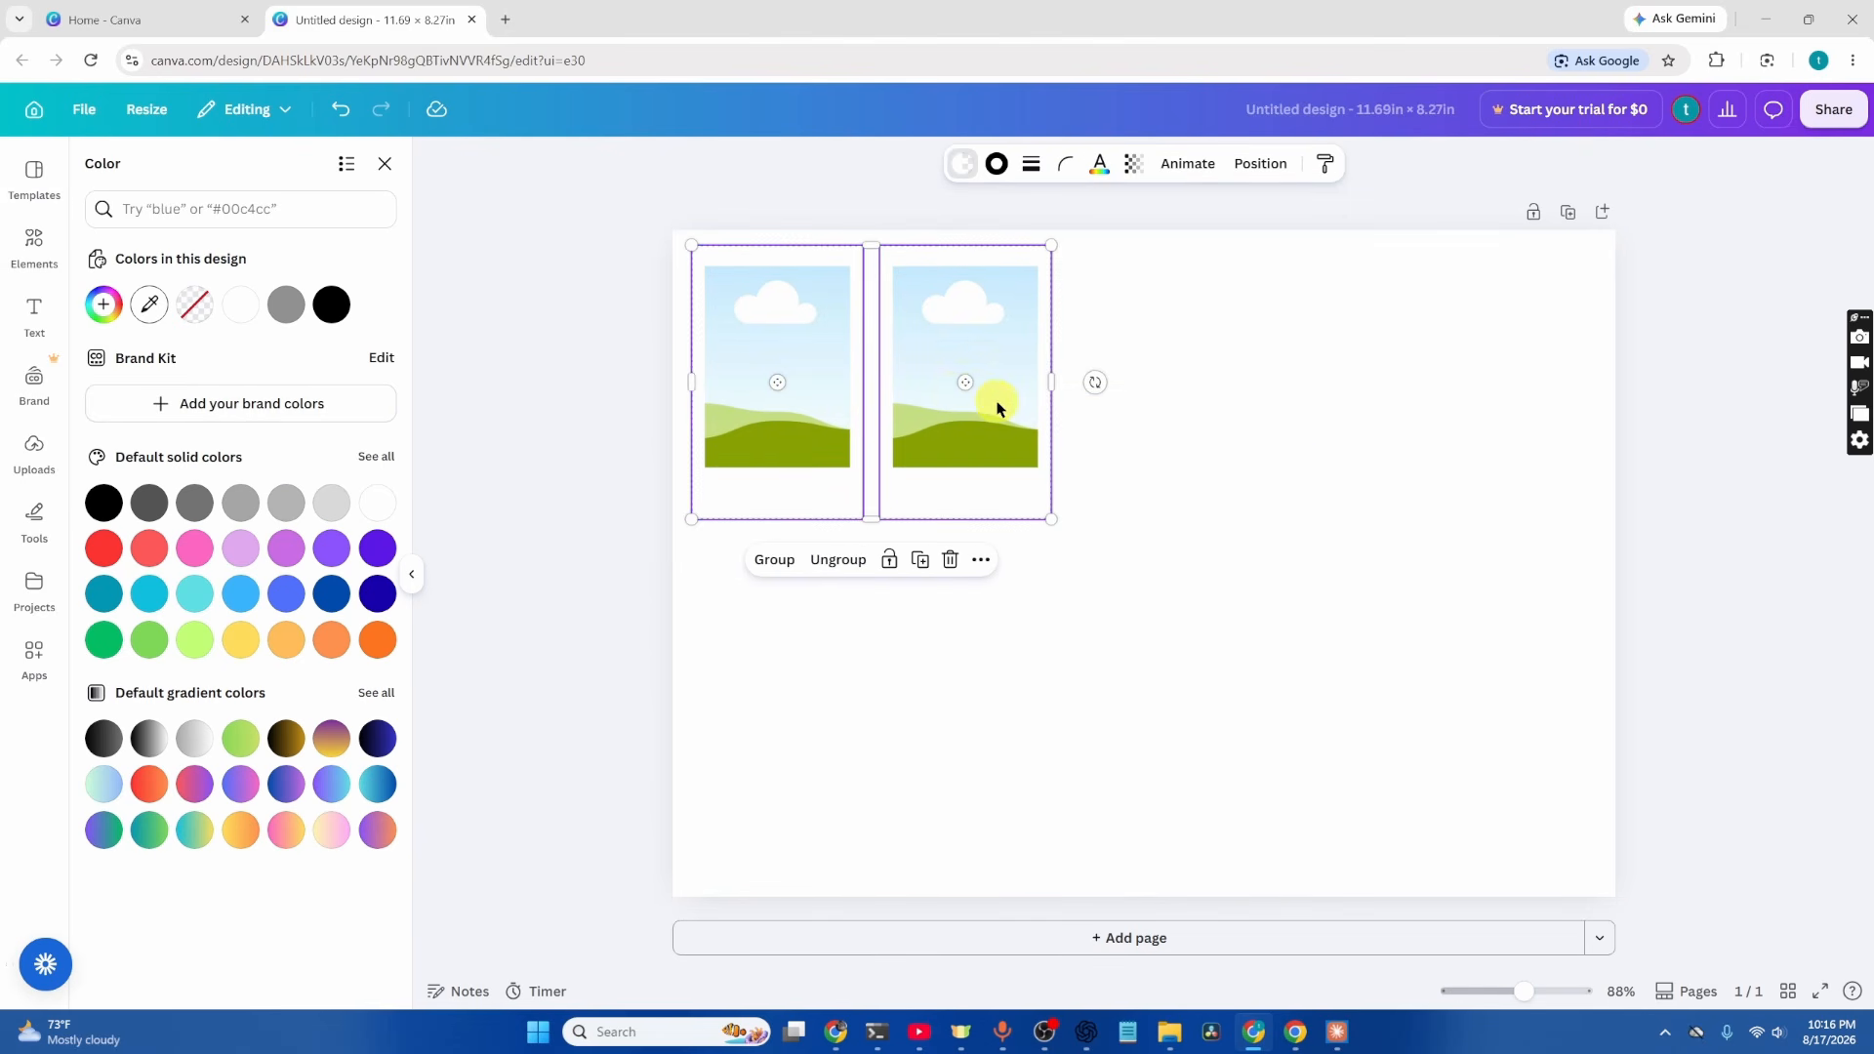
drag(912, 402, 1253, 399)
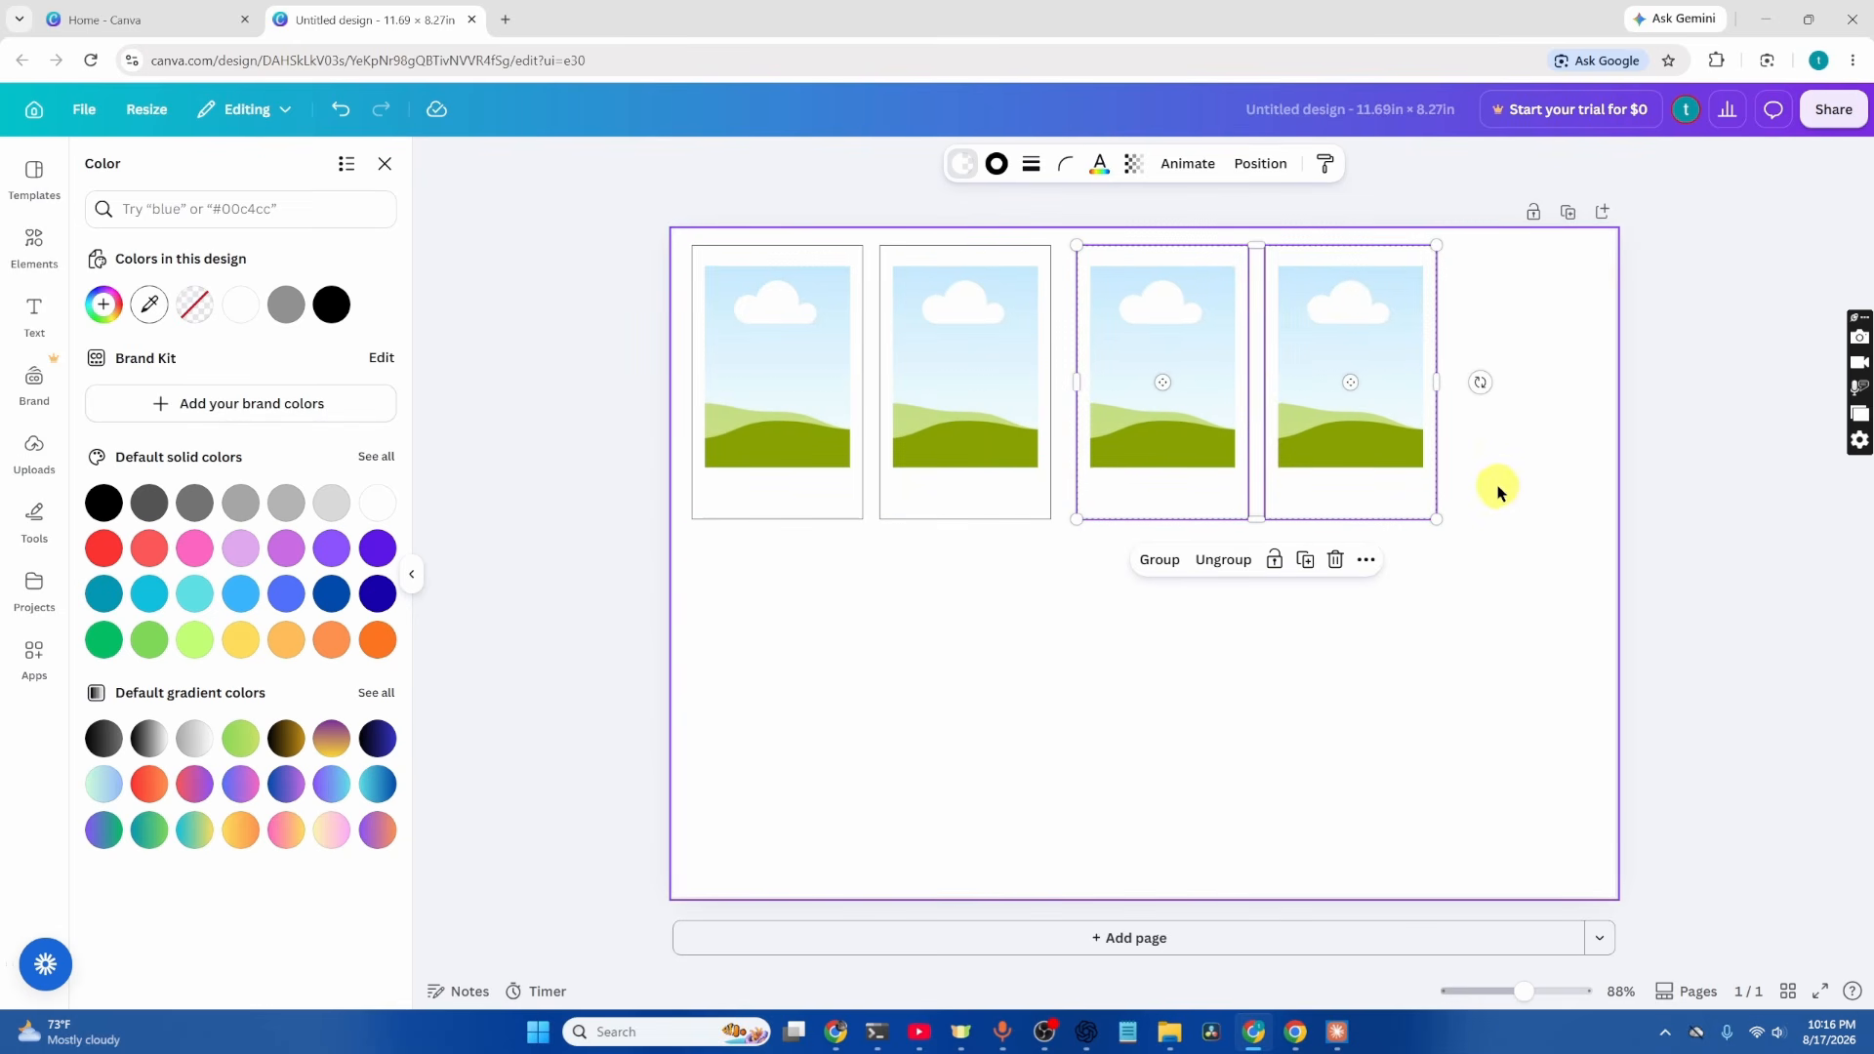
click(1348, 403)
drag(1380, 410, 1548, 395)
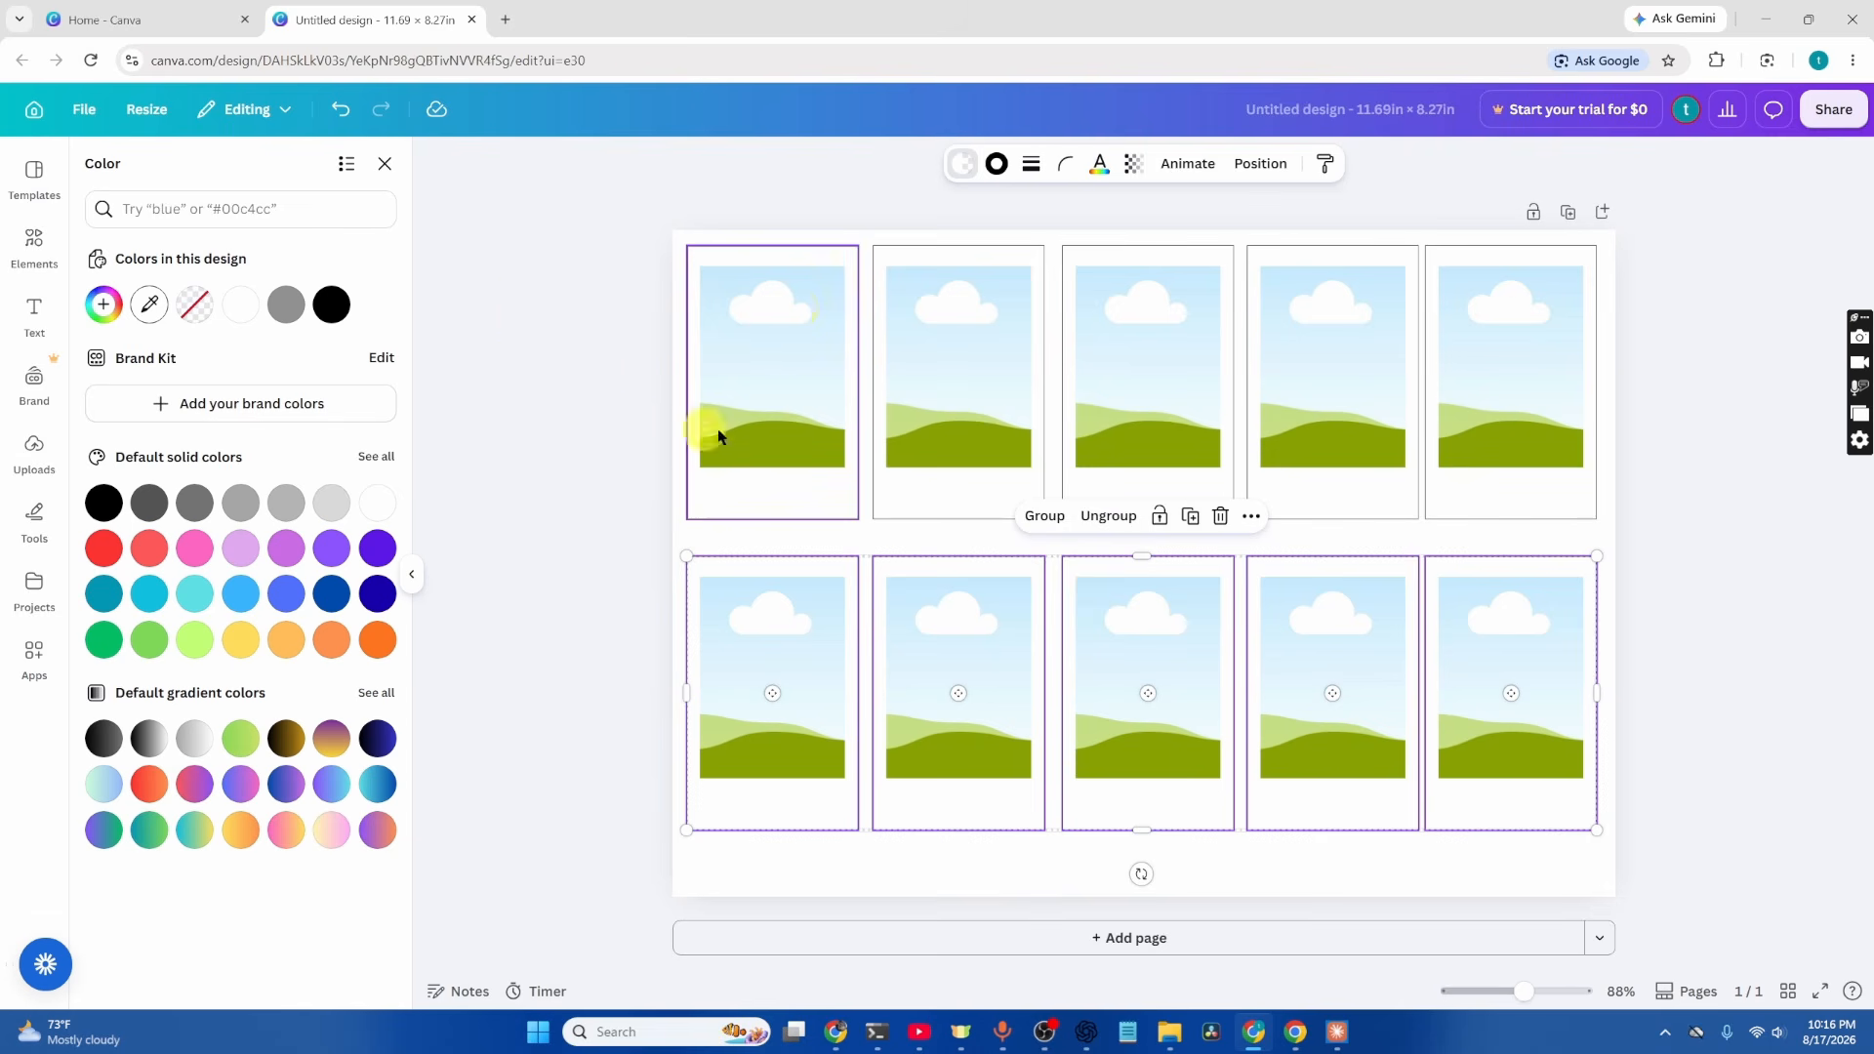
click(752, 306)
click(15, 256)
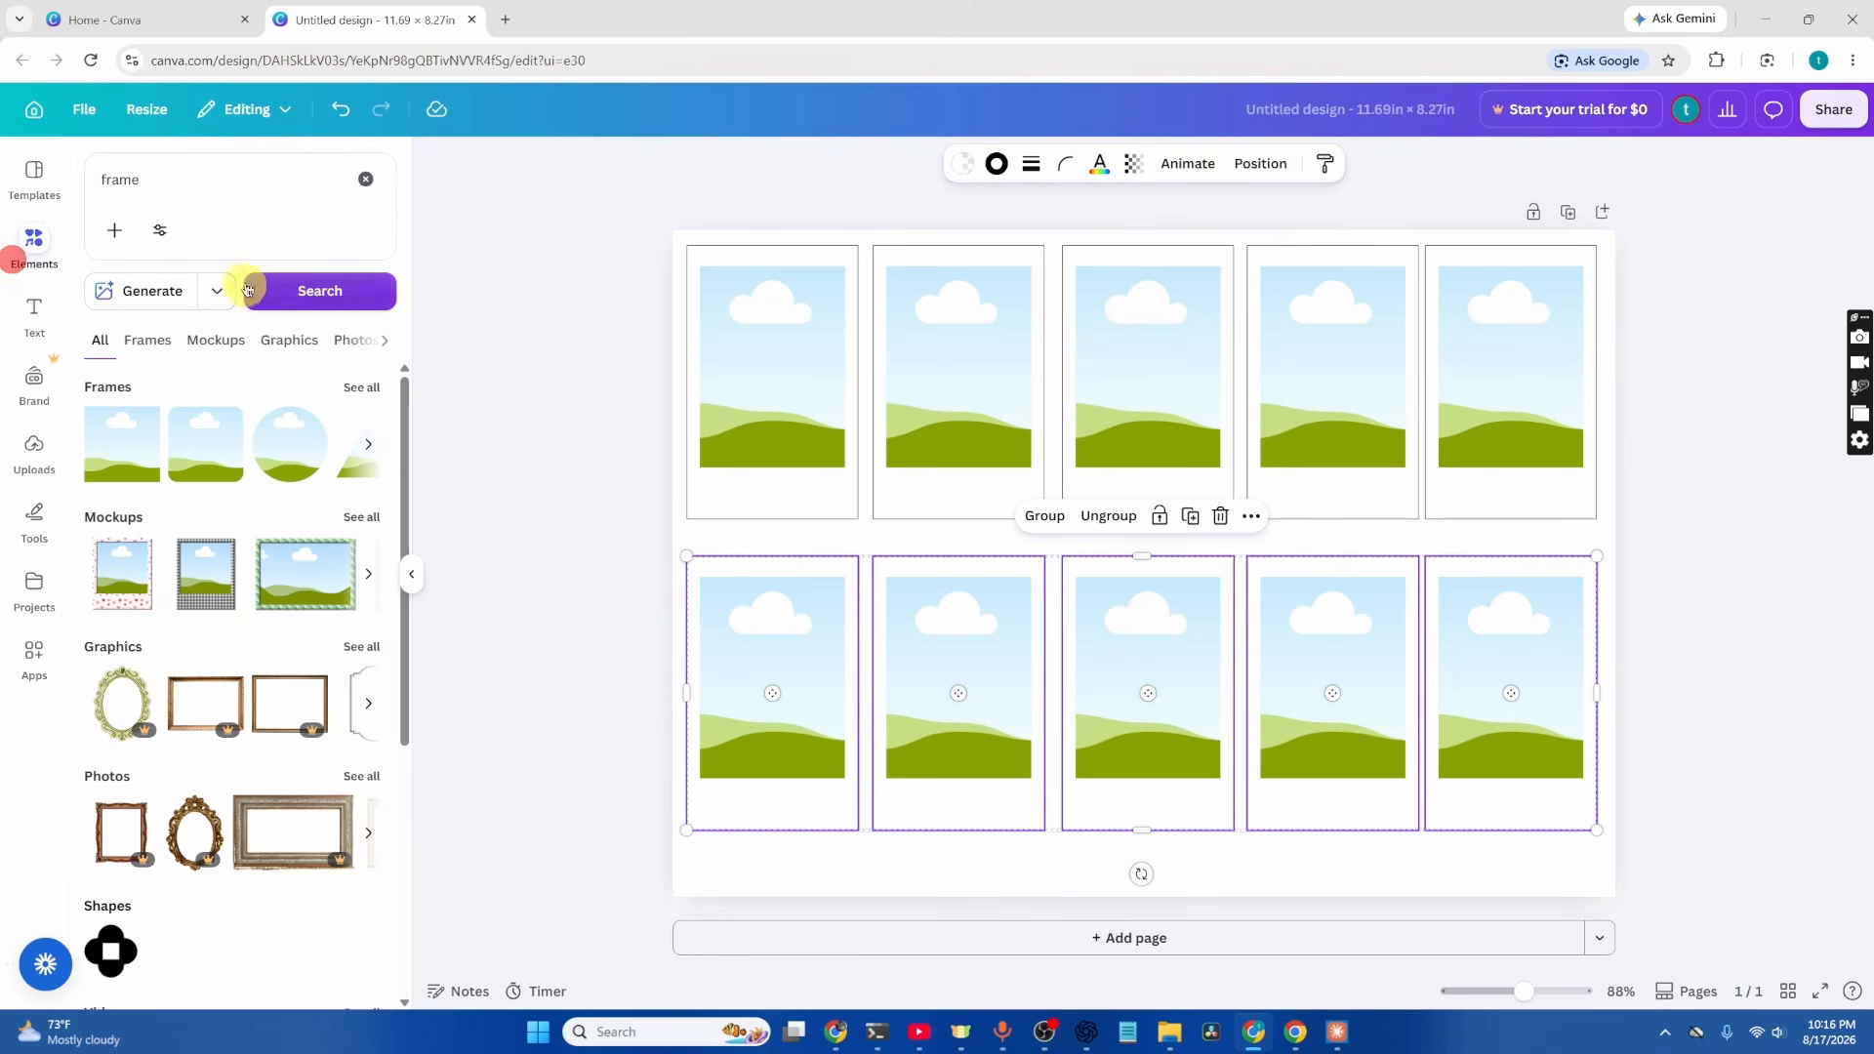
click(230, 195)
click(363, 180)
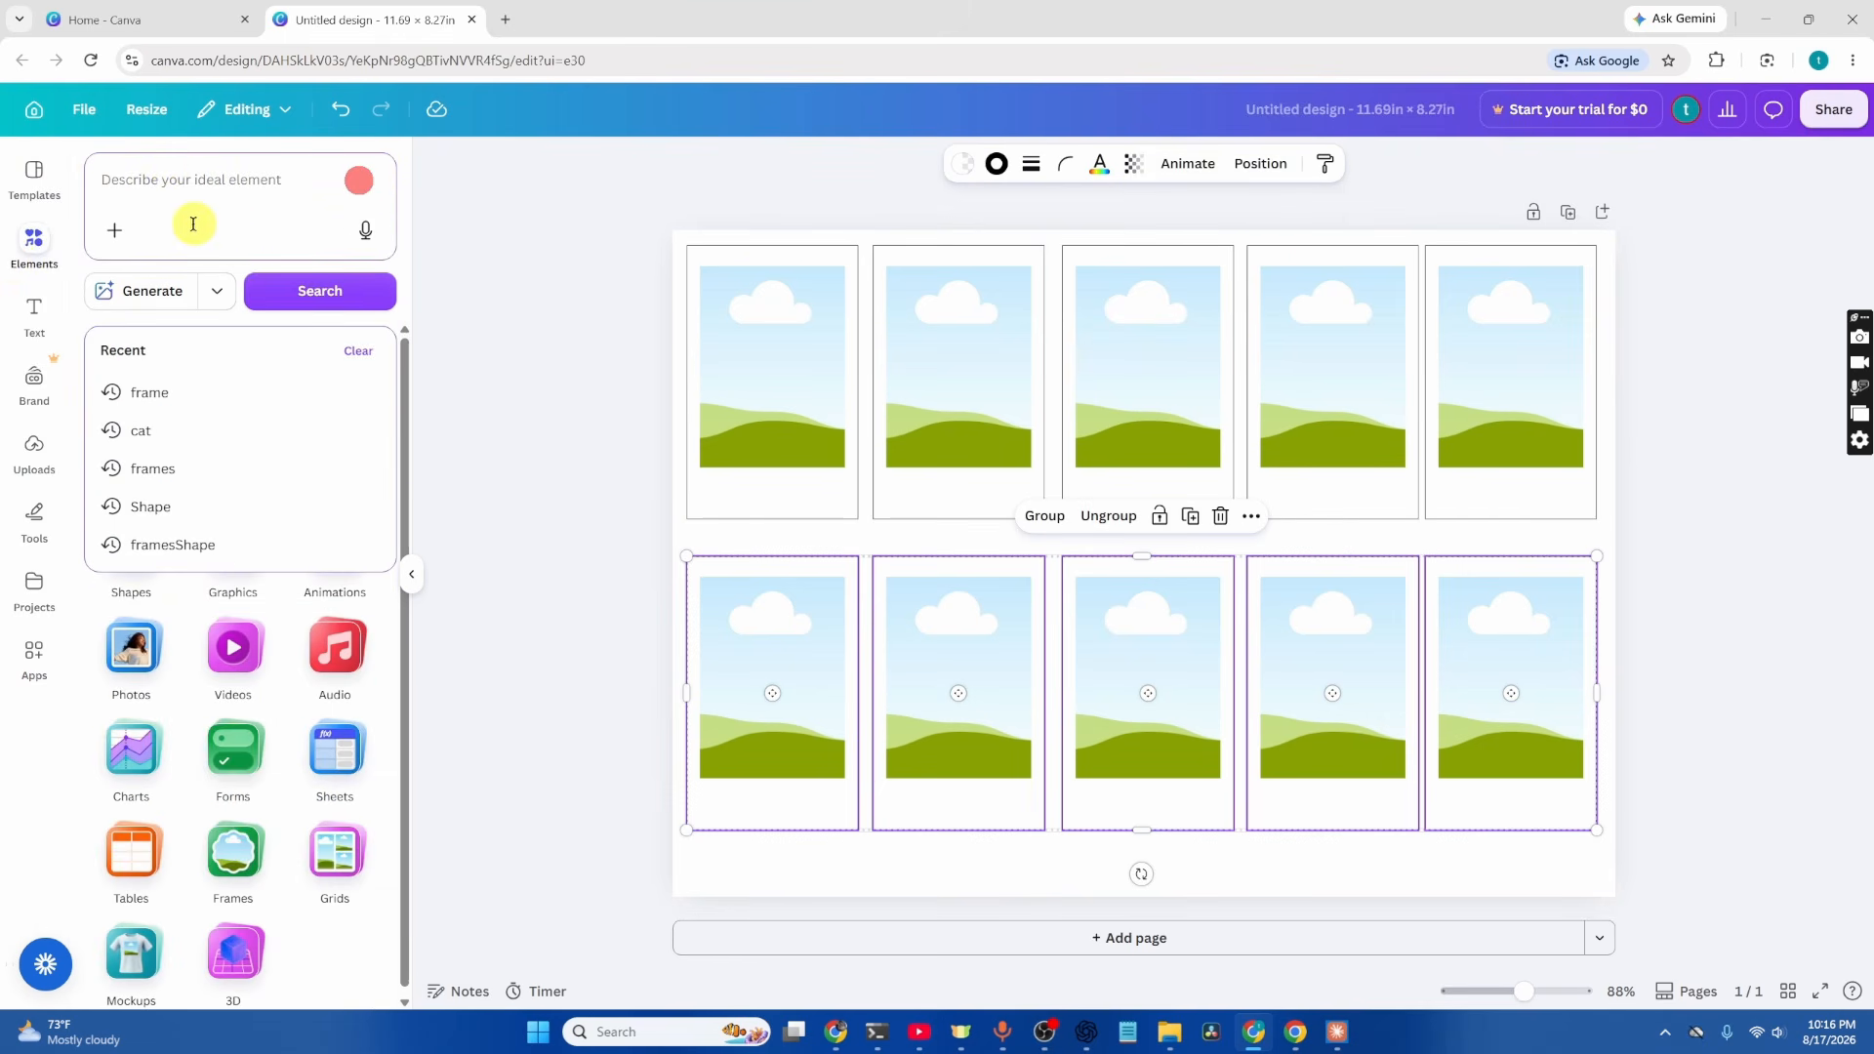
click(577, 231)
Upload the photos and fill all ten frames with them, reusing the mountain road and desert dune photos for the last two frames
click(32, 442)
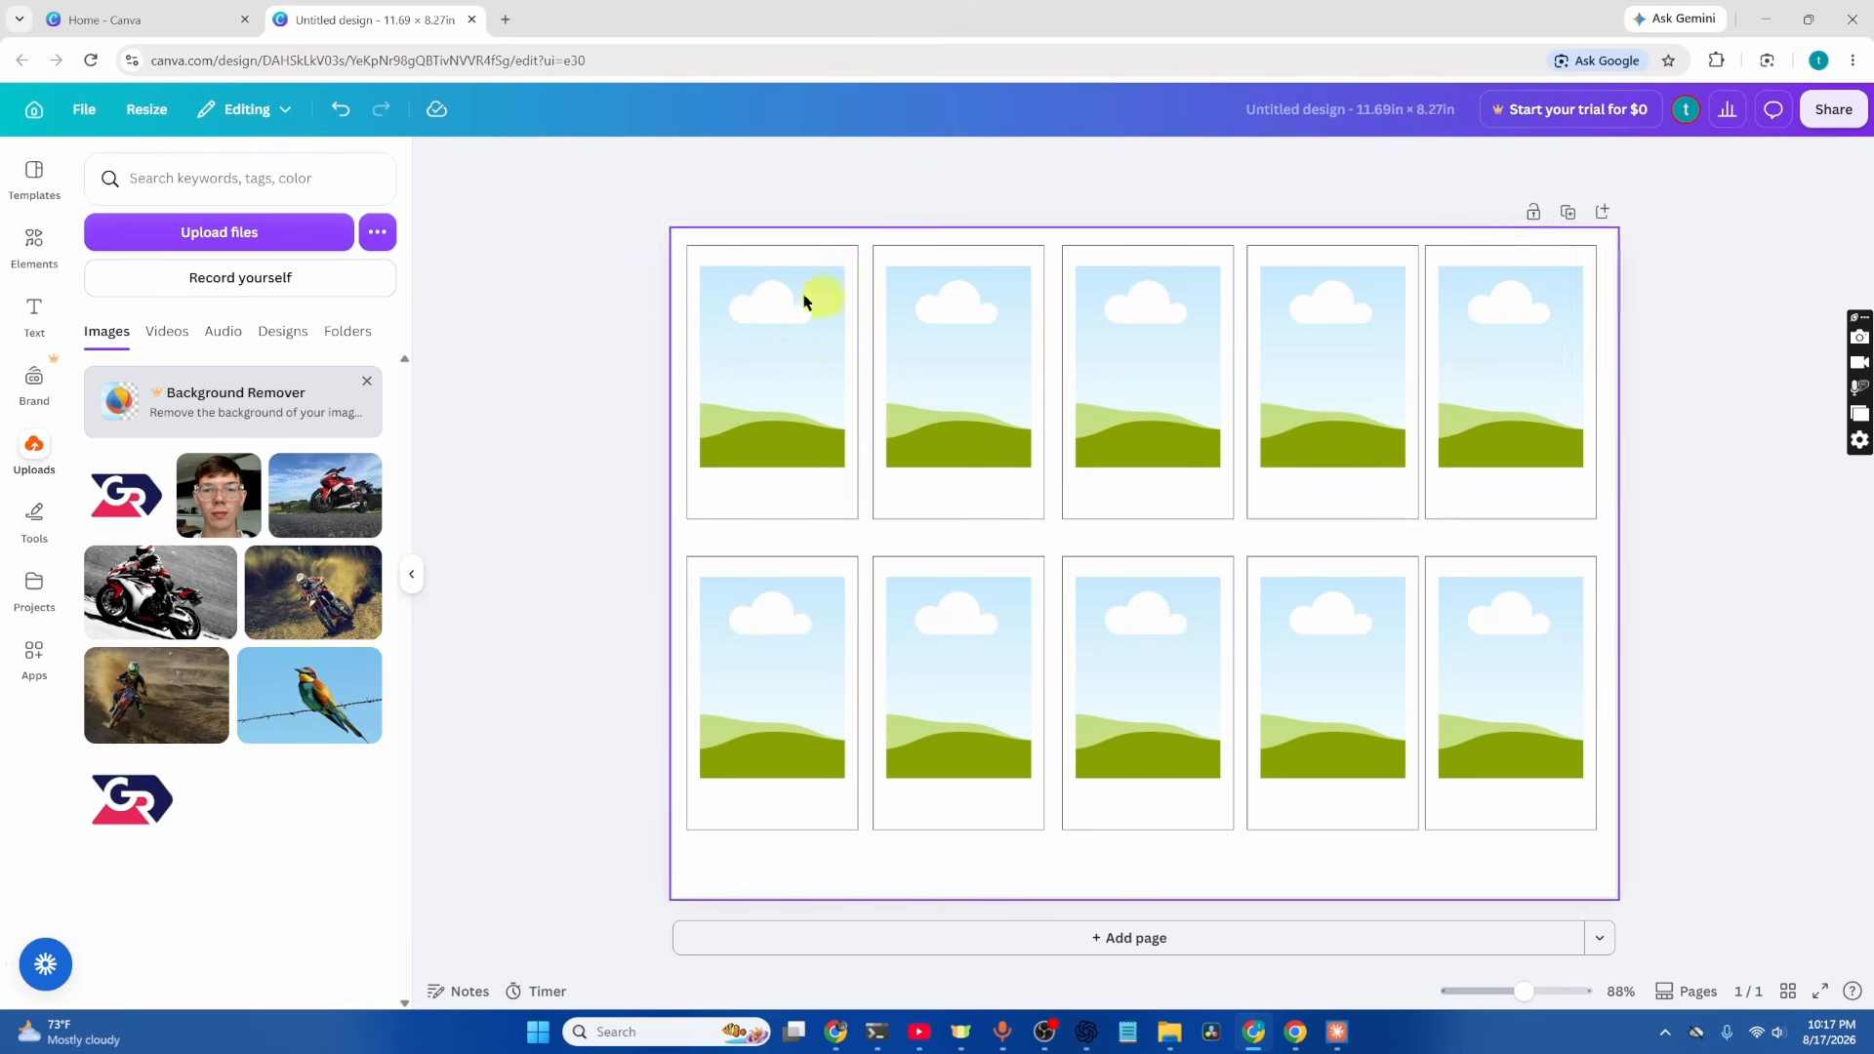
click(218, 232)
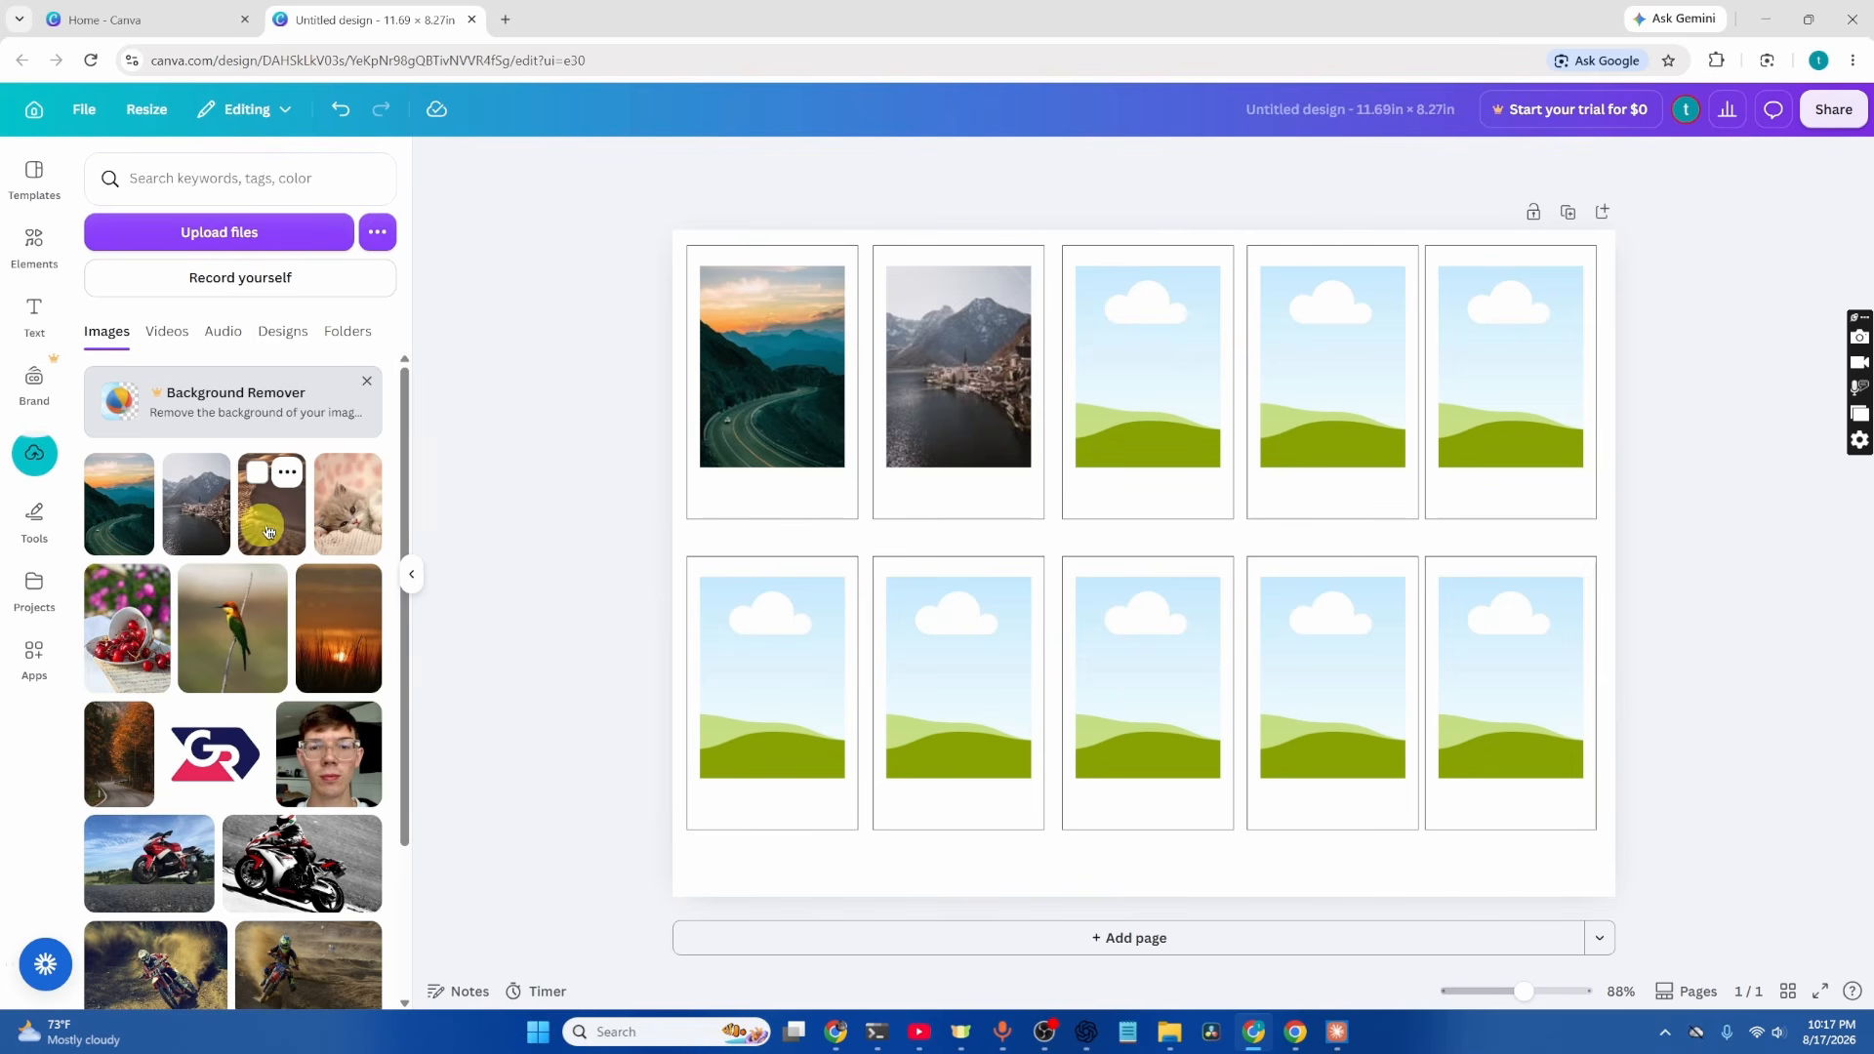
drag(270, 531, 1142, 363)
drag(420, 540, 1299, 376)
drag(121, 644, 771, 673)
drag(258, 645, 942, 674)
drag(356, 636, 1132, 674)
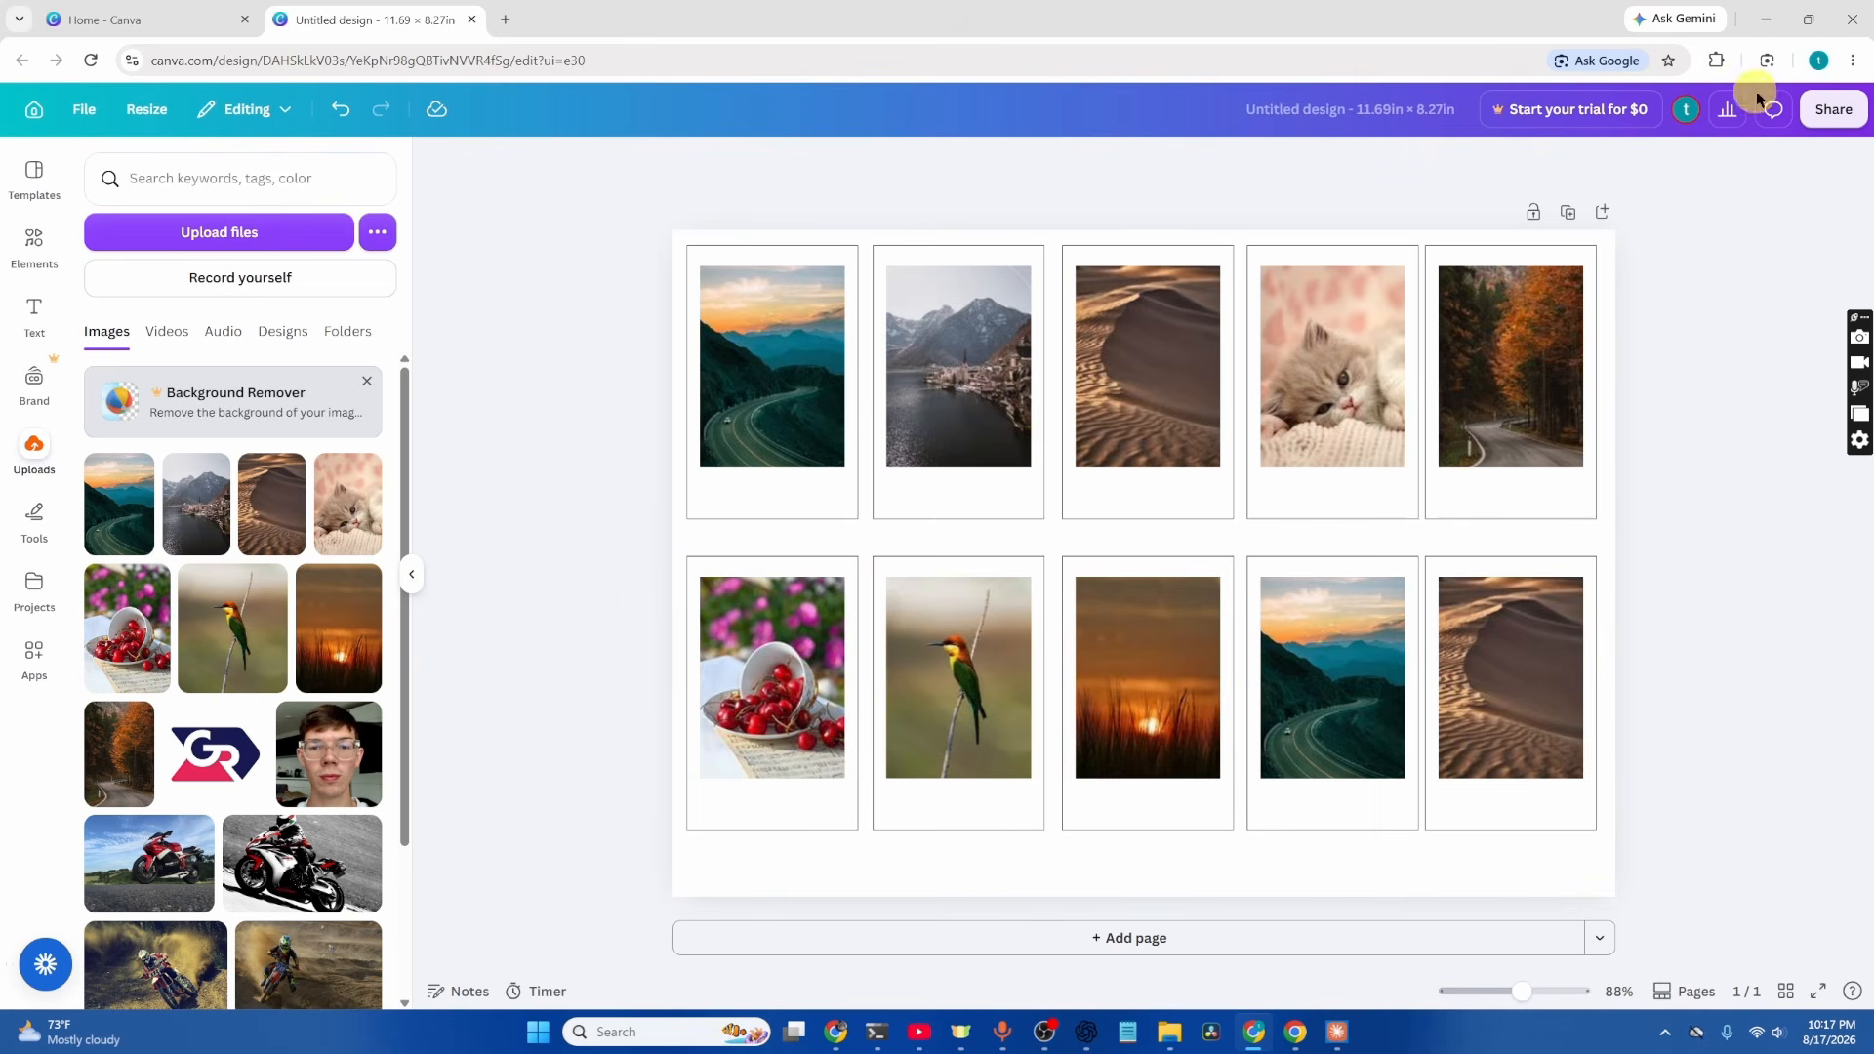
Open the design's download settings, review the available file types and keep PNG as the file type
click(1835, 107)
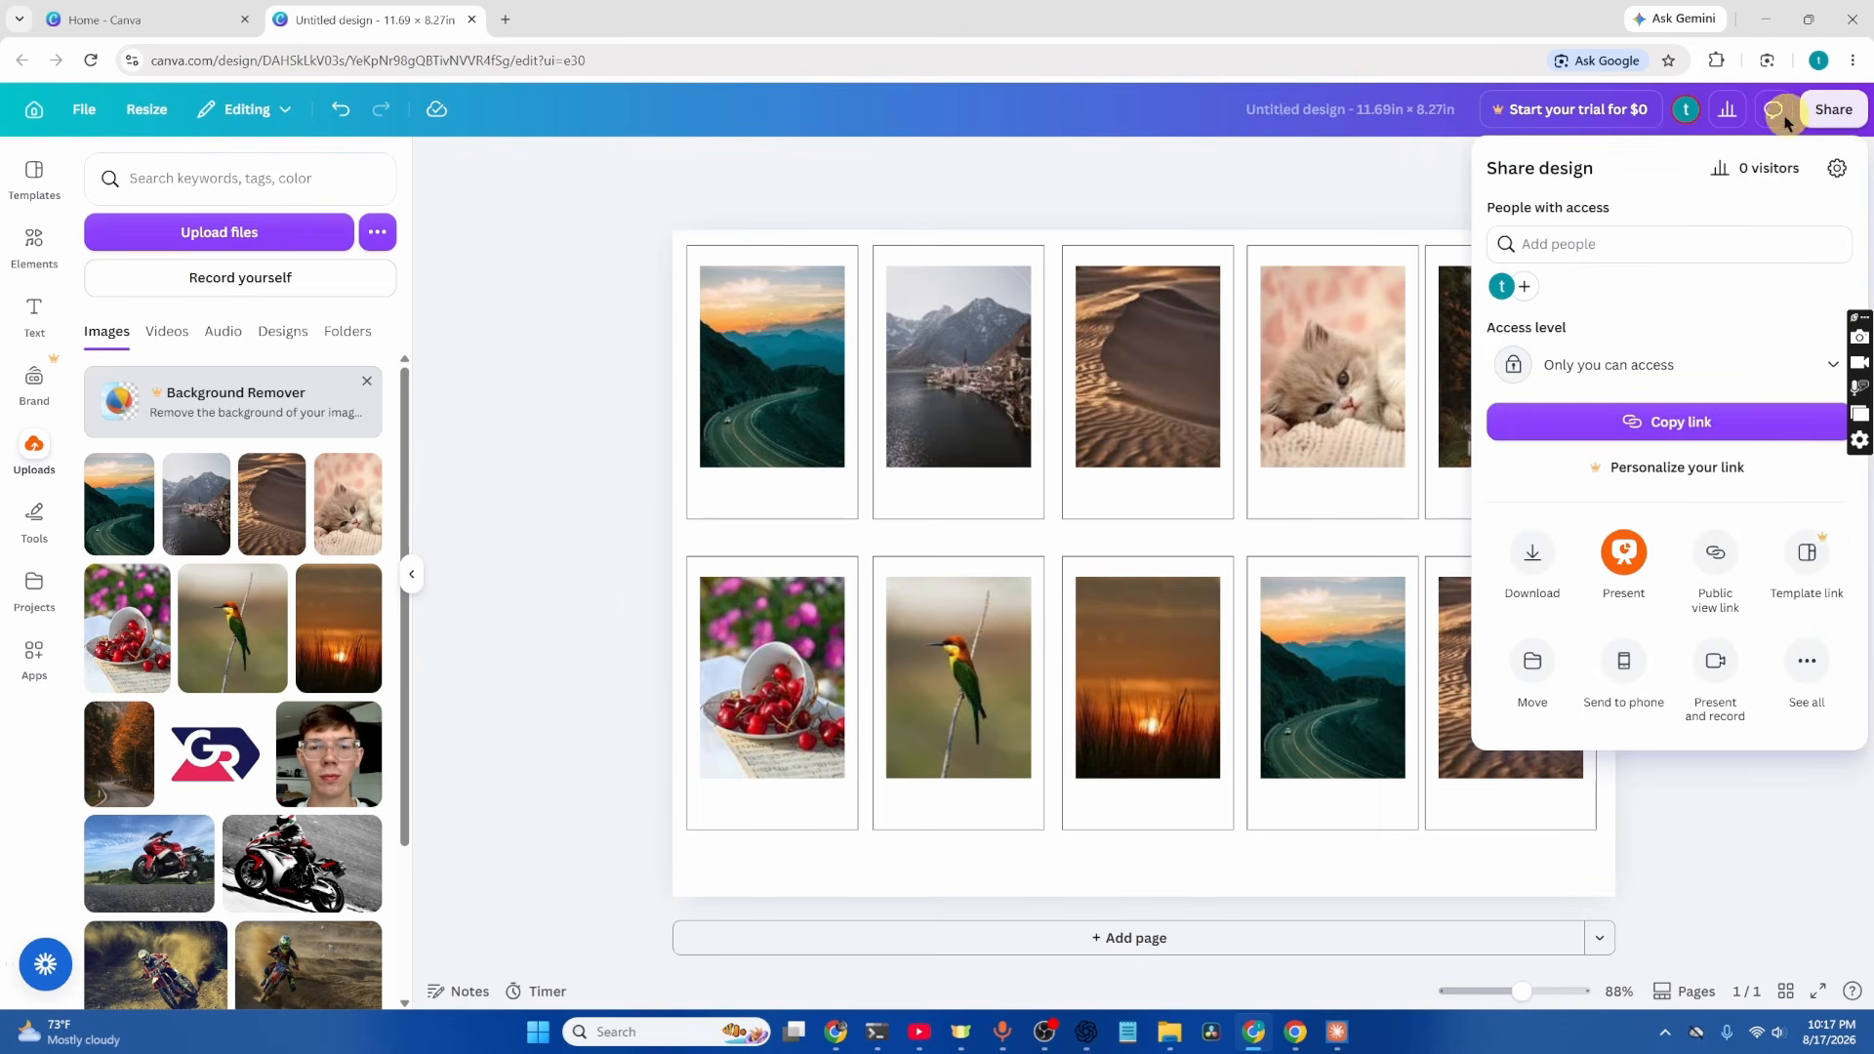
click(1532, 552)
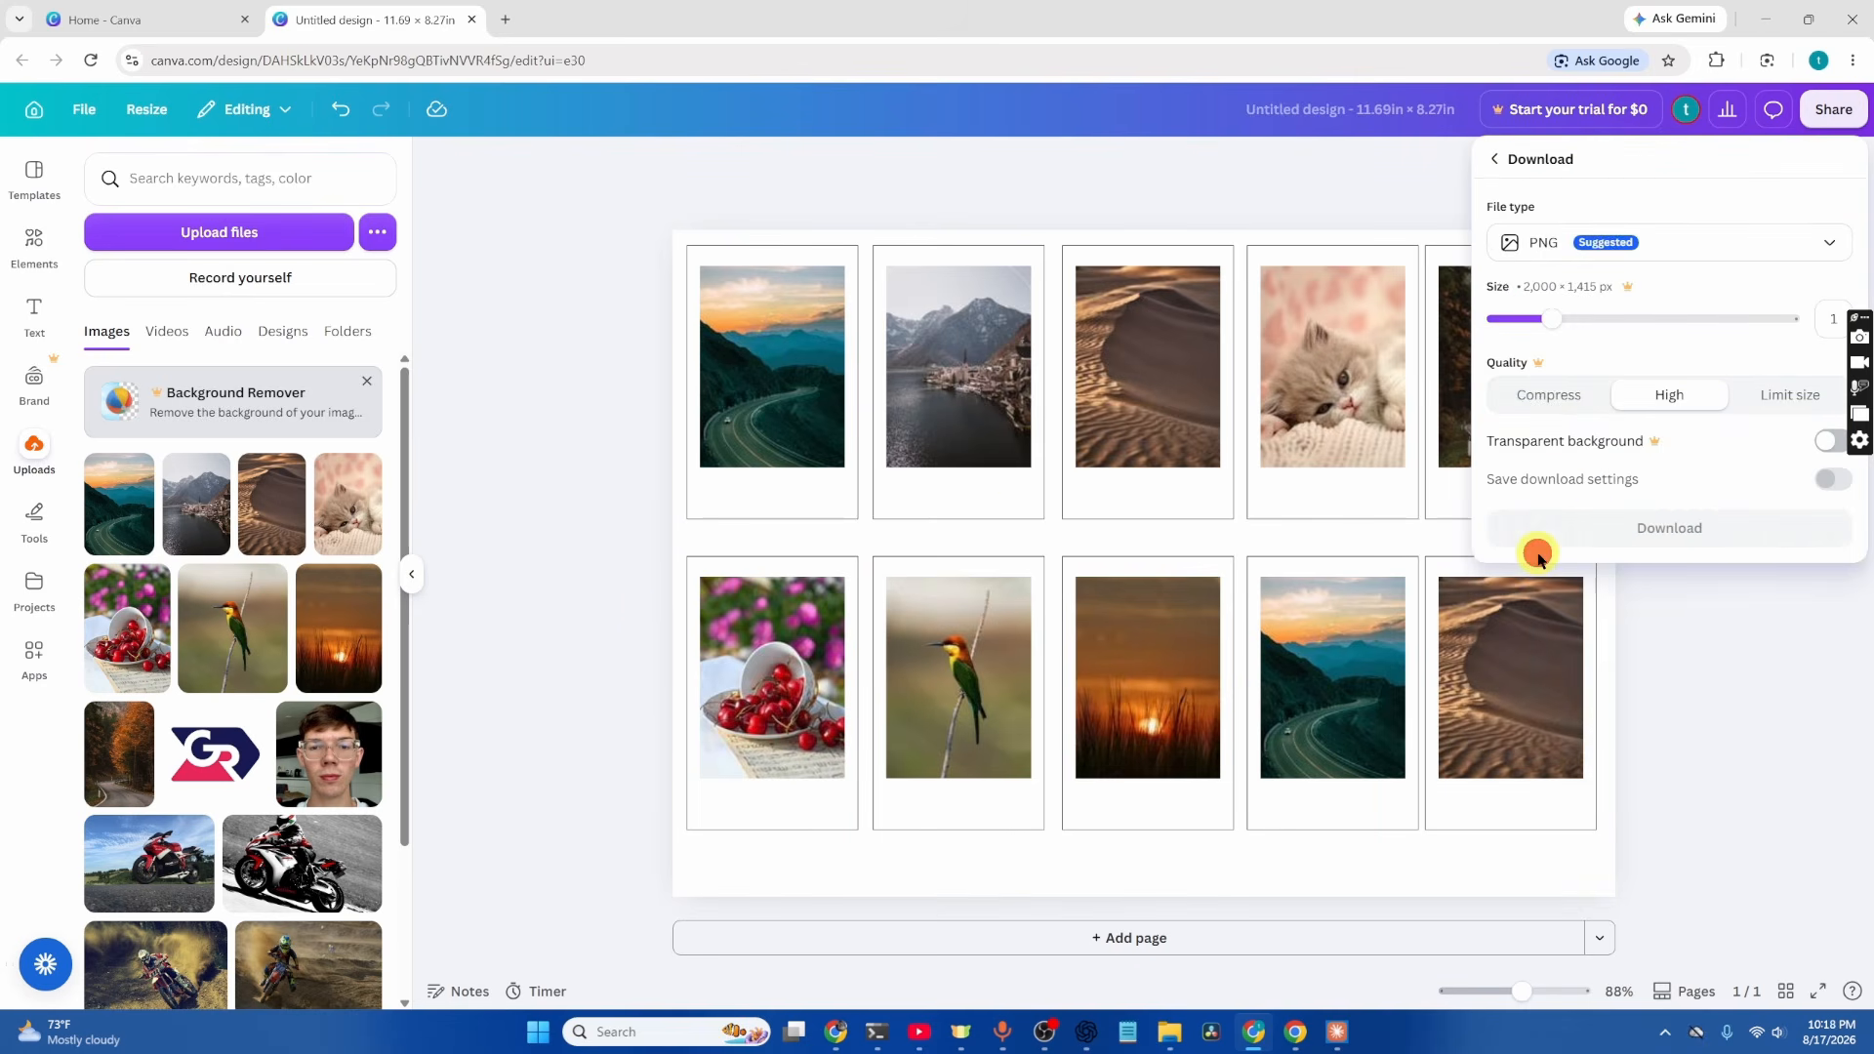
click(1765, 244)
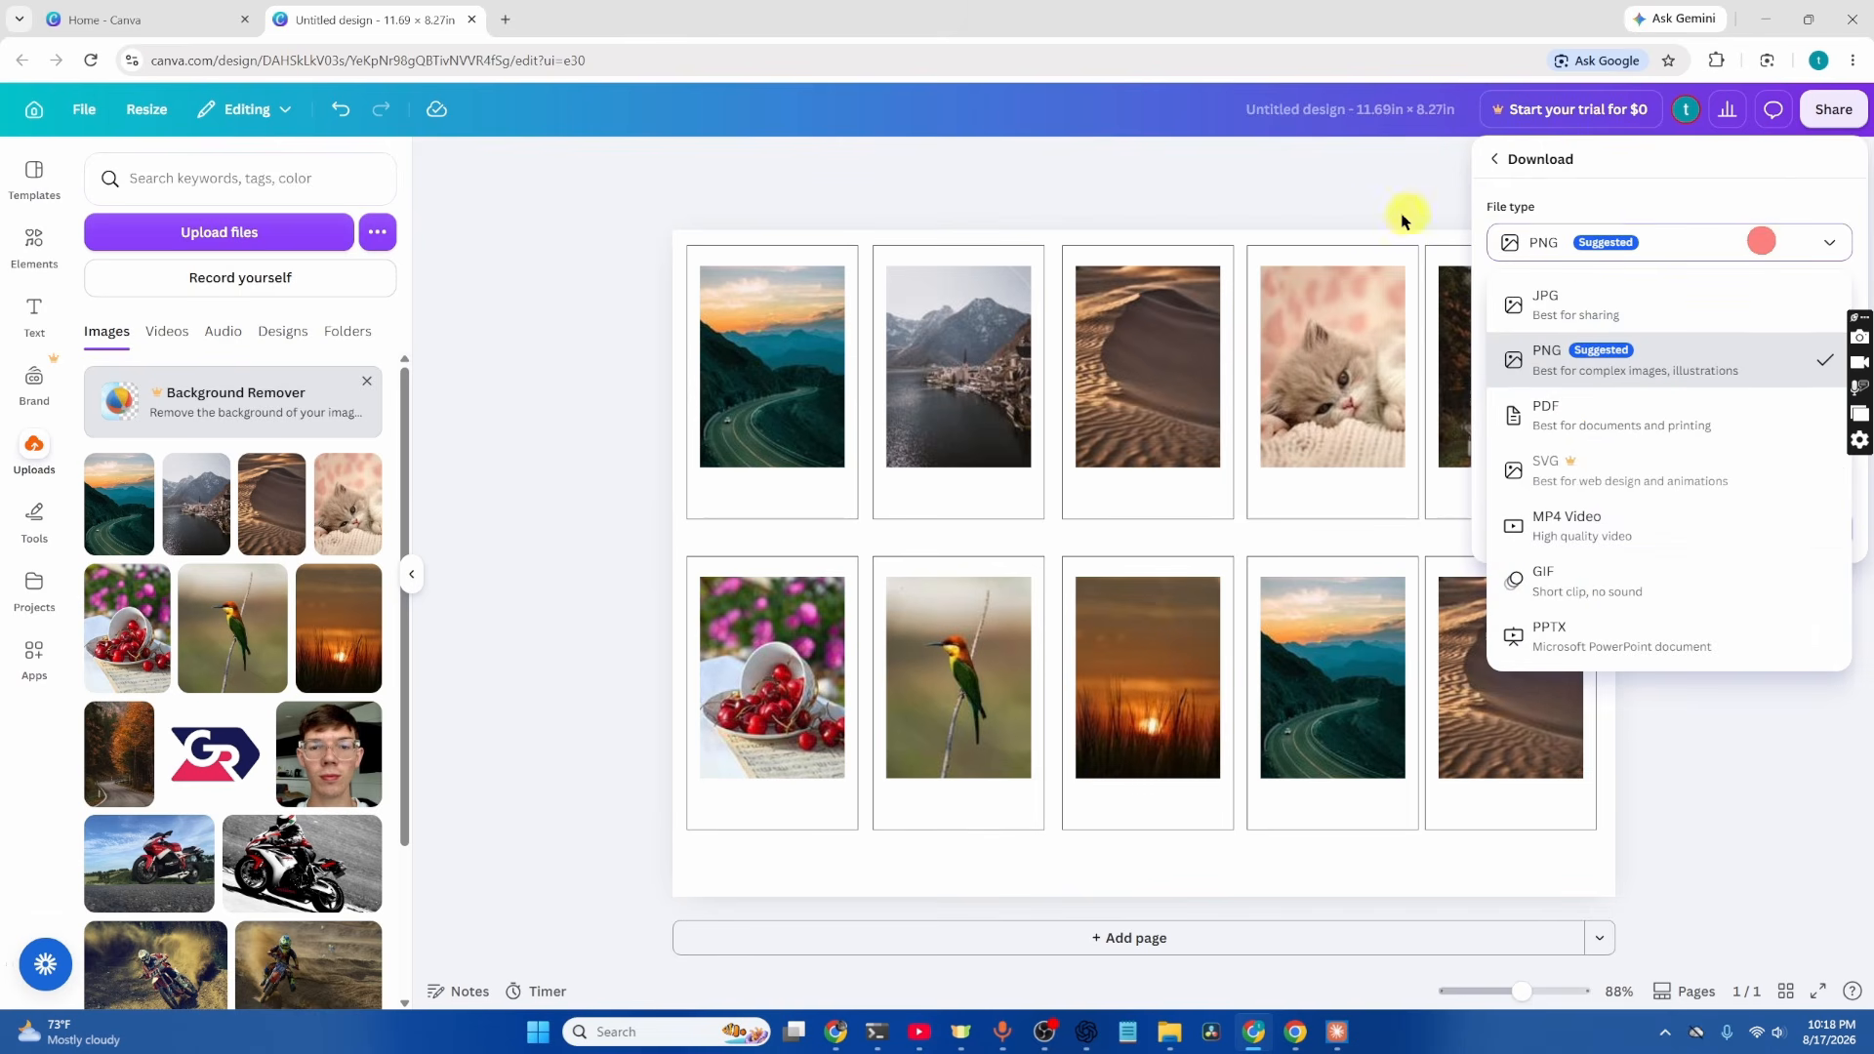
click(1568, 231)
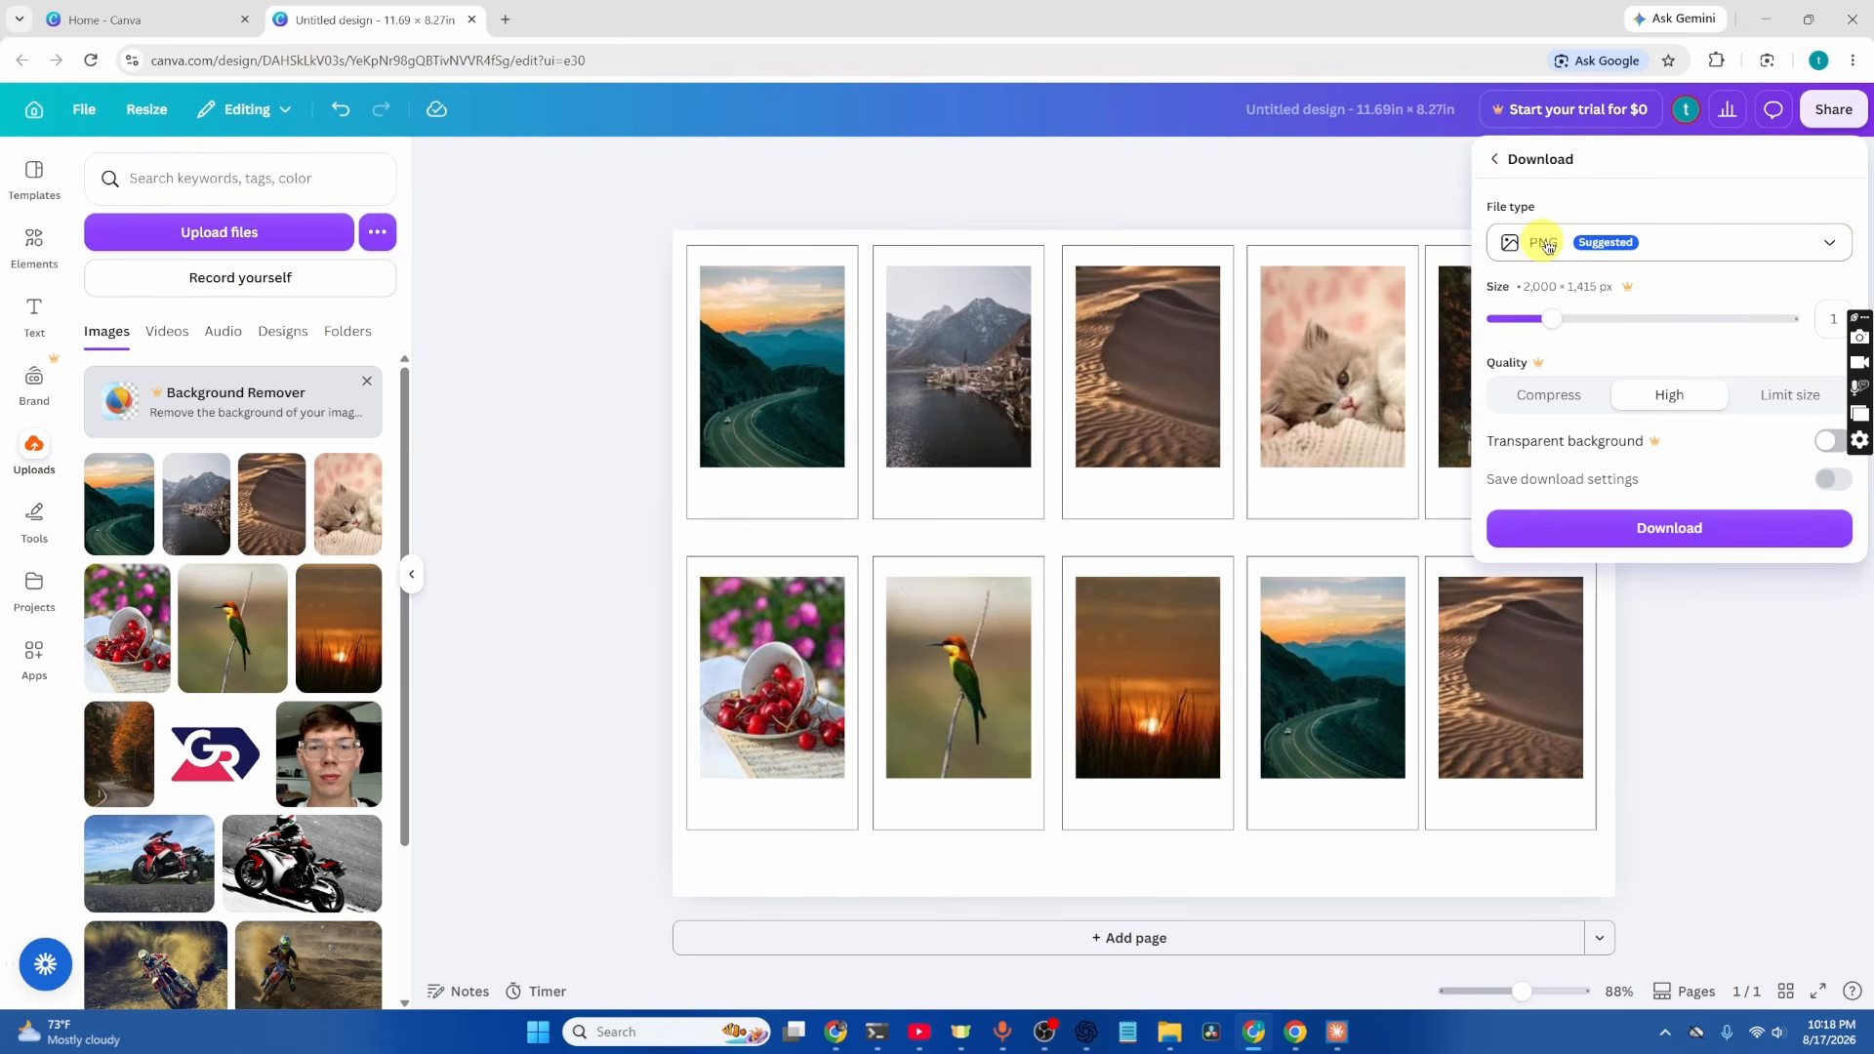